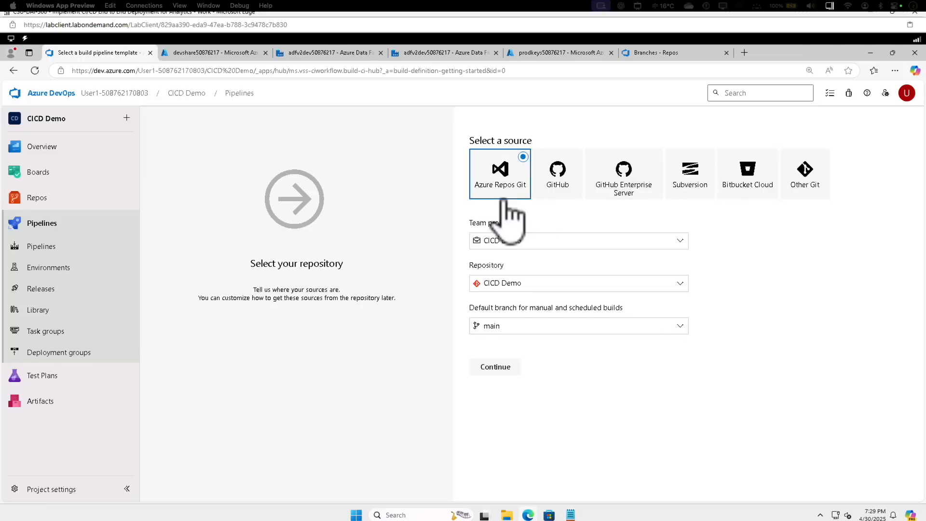
Set the default branch for manual and scheduled builds to adf_publish and continue to template selection
click(512, 327)
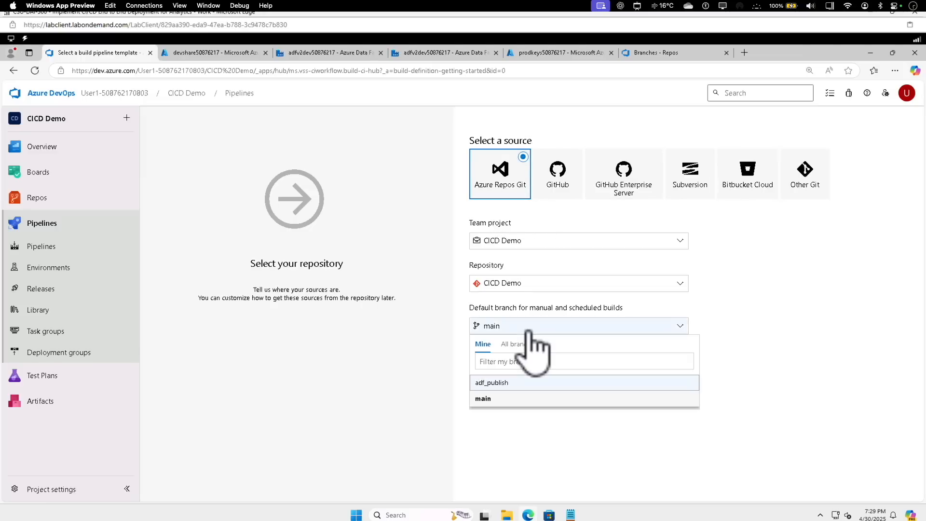
click(511, 383)
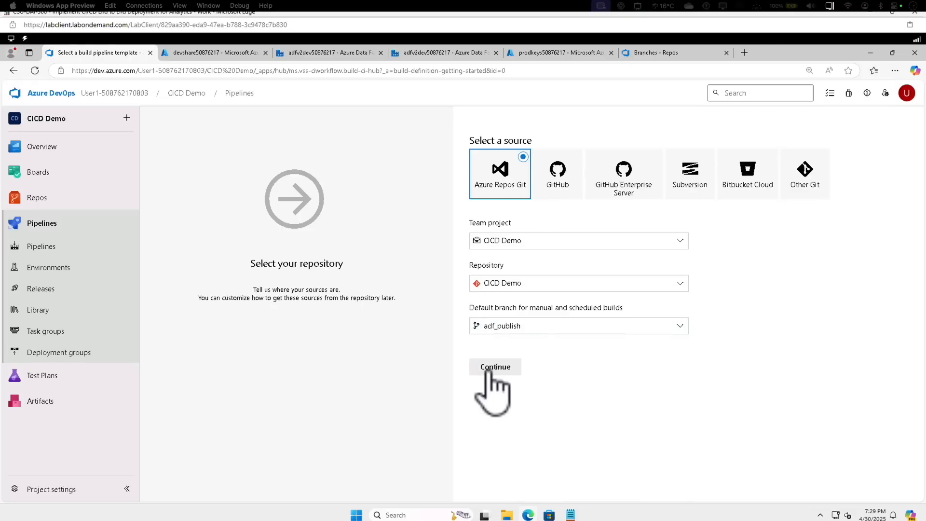
click(491, 372)
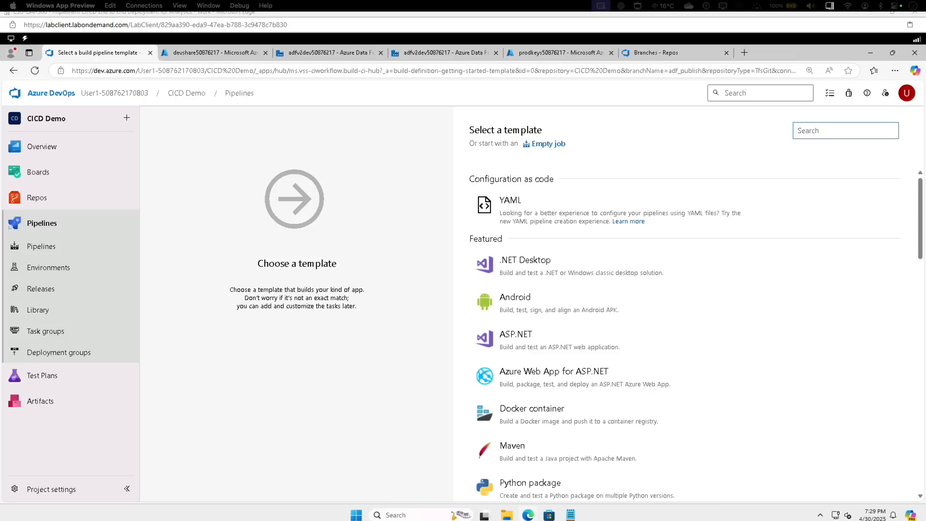
Start the build pipeline from an empty job instead of a template
click(830, 132)
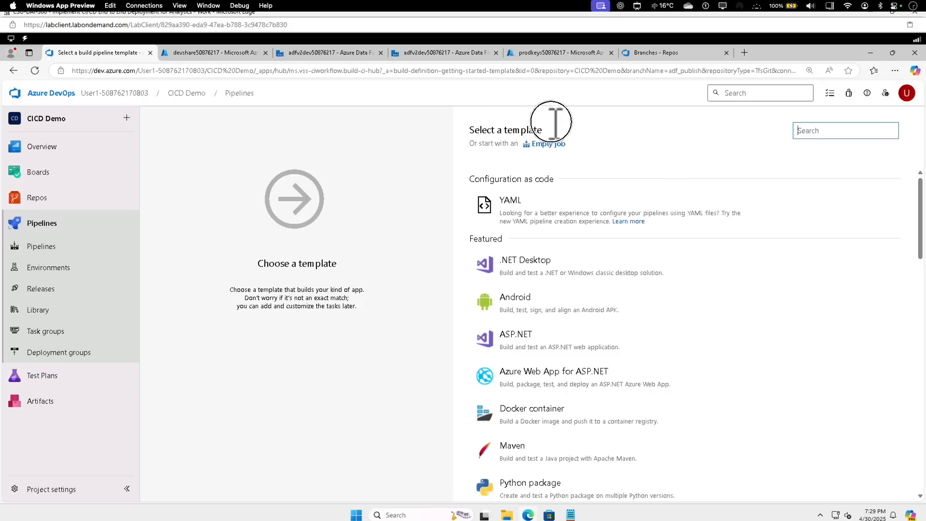
drag(551, 122, 550, 135)
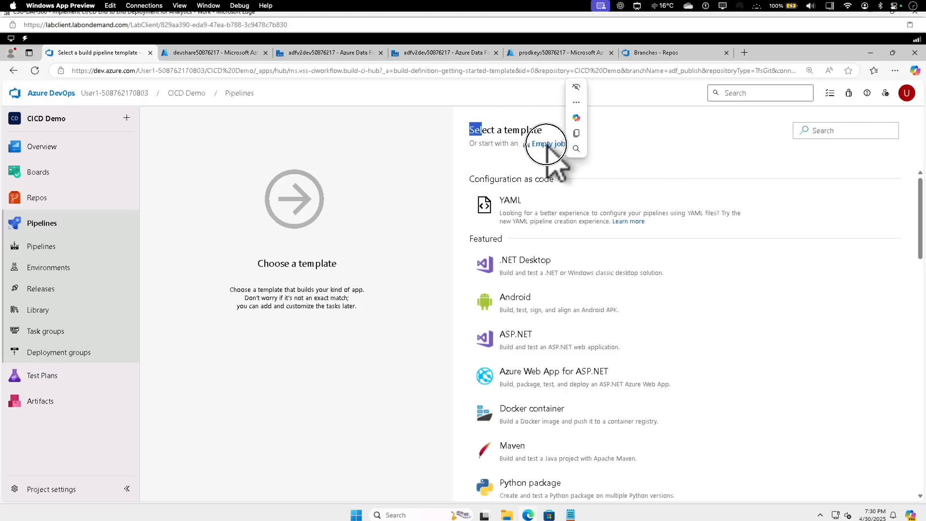
click(546, 144)
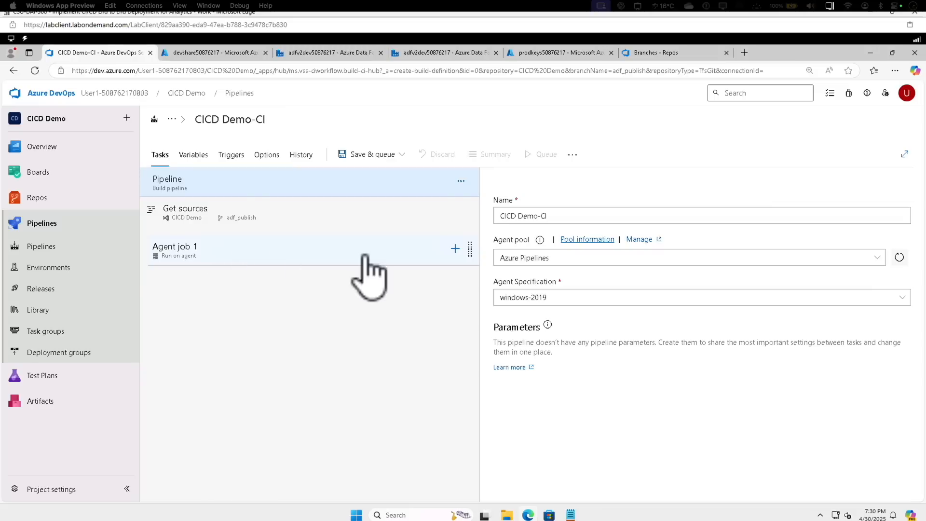
Find the ARM template deployment task and add it to Agent job 1
click(455, 248)
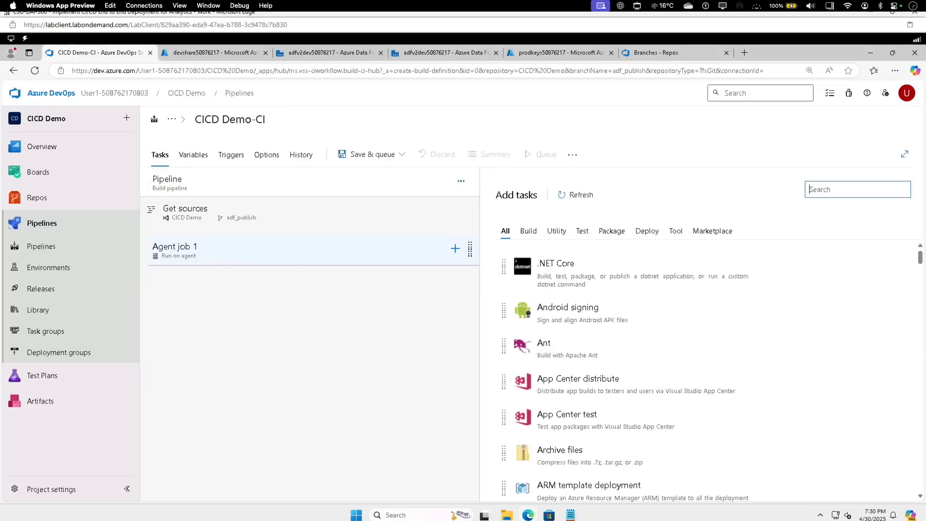
click(840, 190)
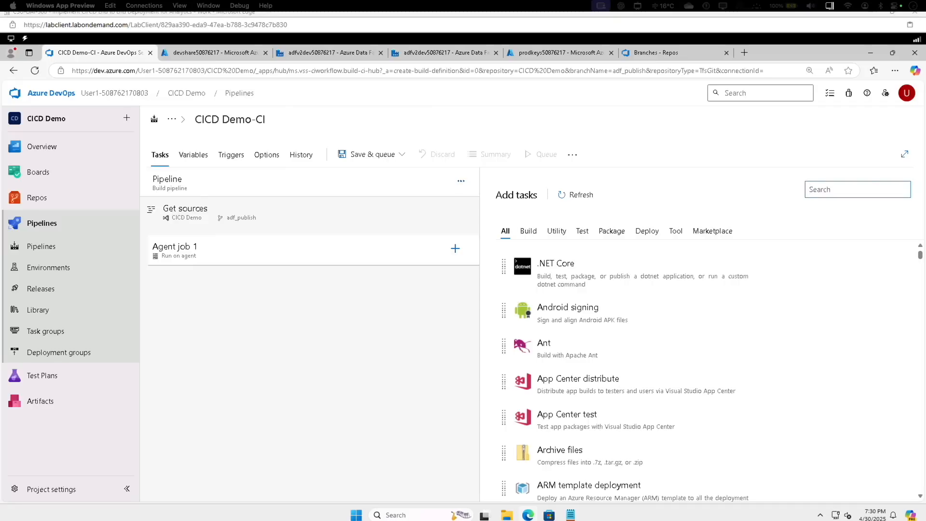
text(ARM template deployment)
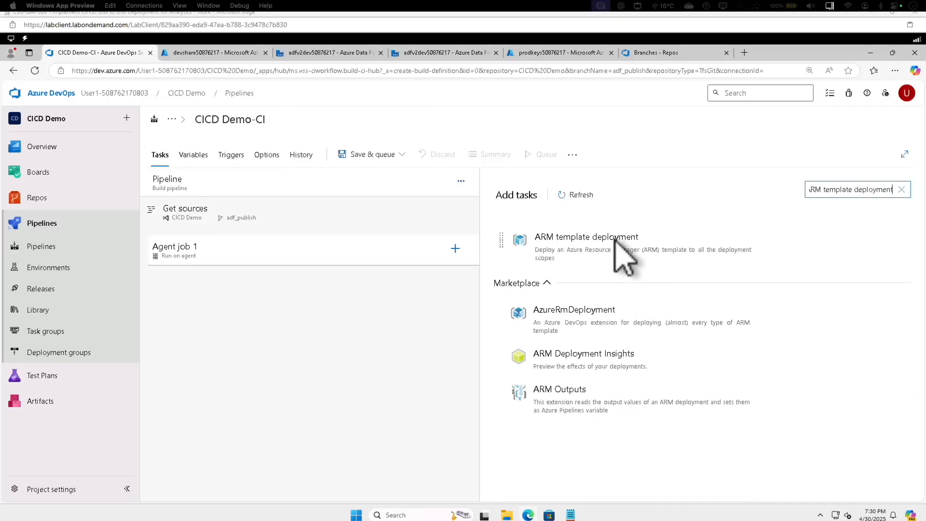
click(616, 248)
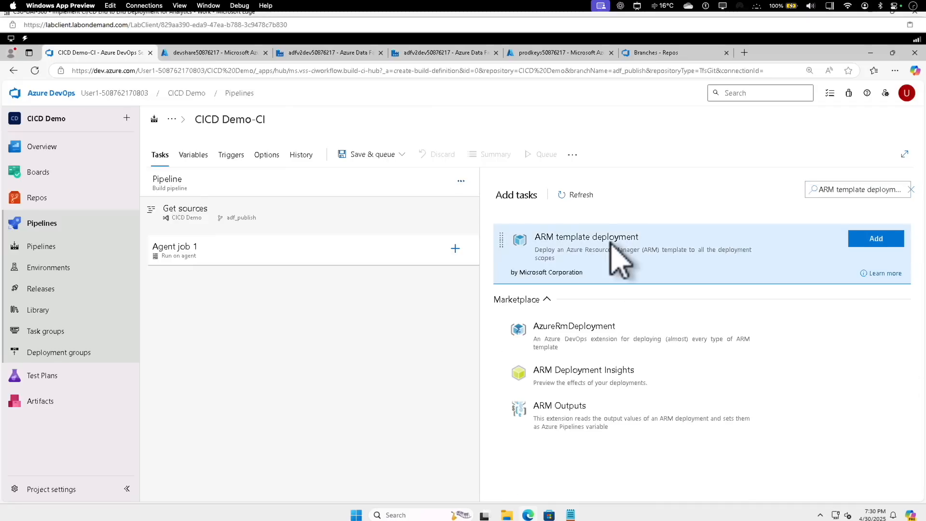
click(876, 240)
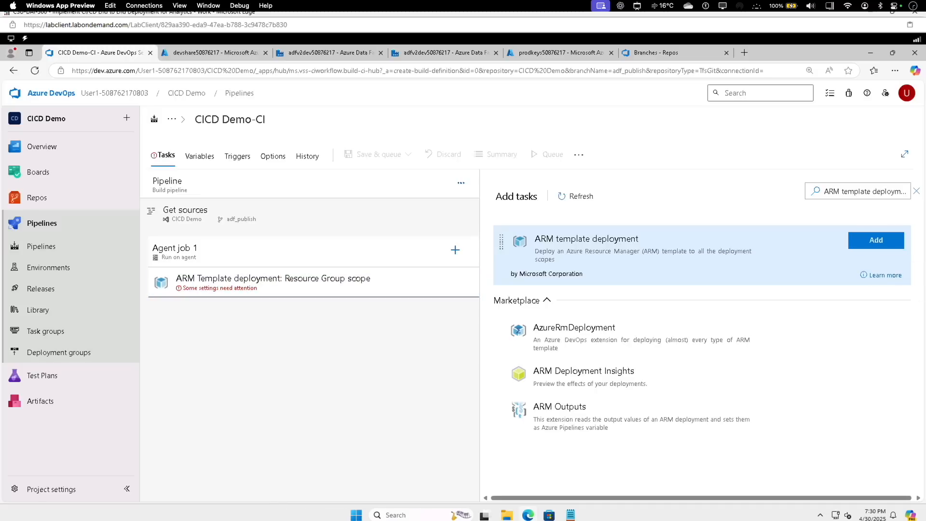
In the ARM template deployment task, choose CSUDevOps-lod50514536 as the Azure Resource Manager connection and authorize it
click(298, 292)
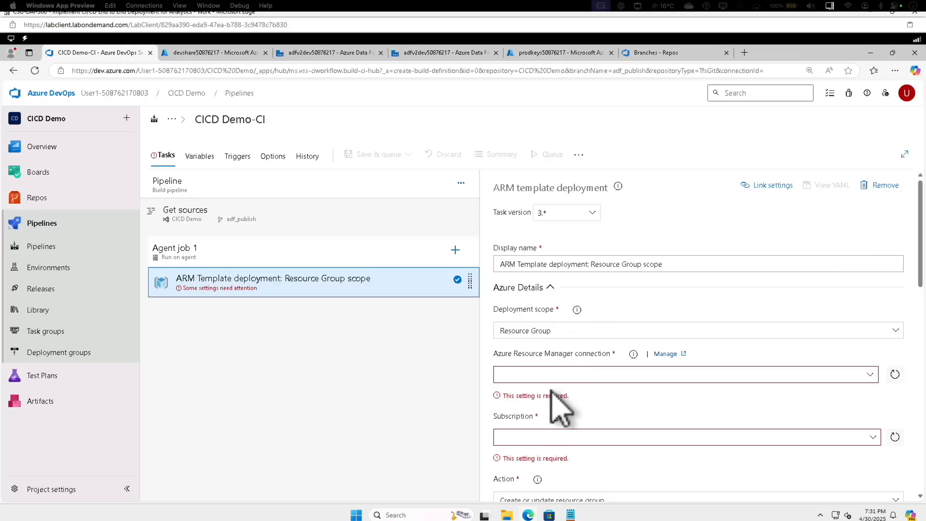
click(869, 375)
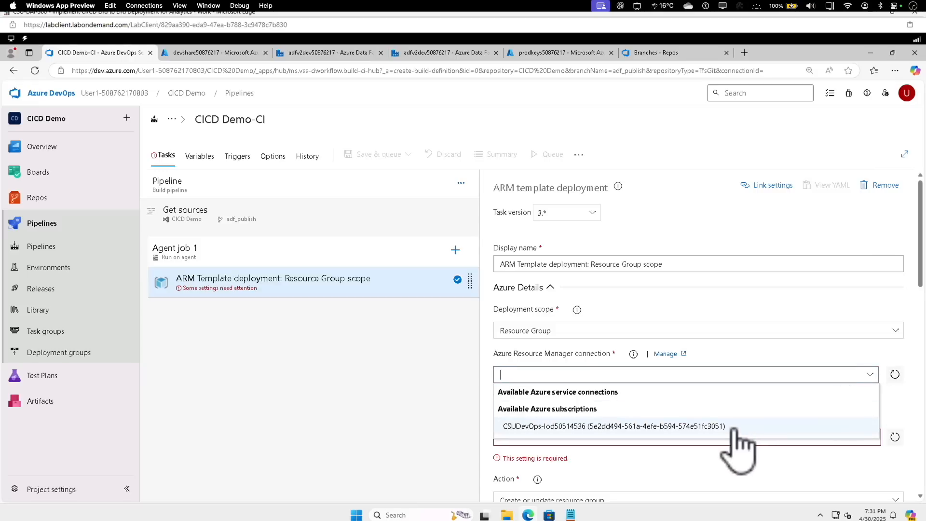
click(734, 428)
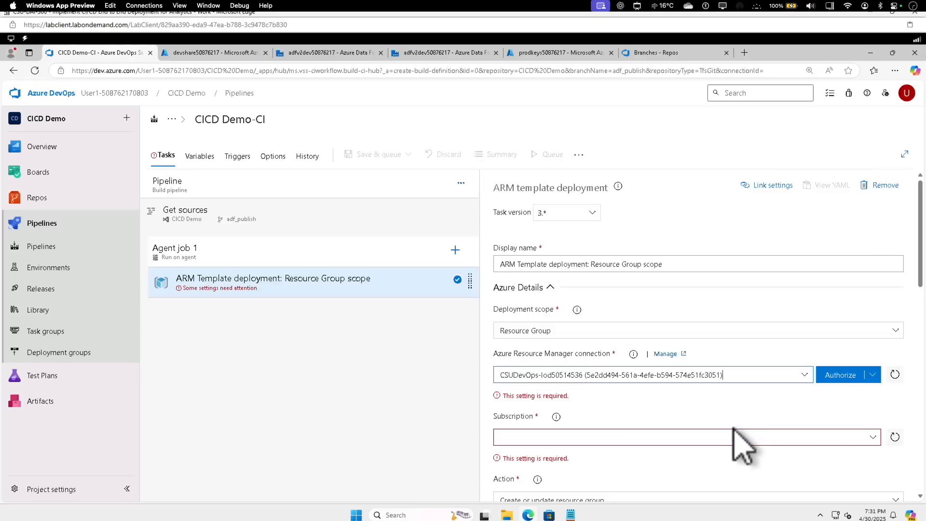
click(837, 376)
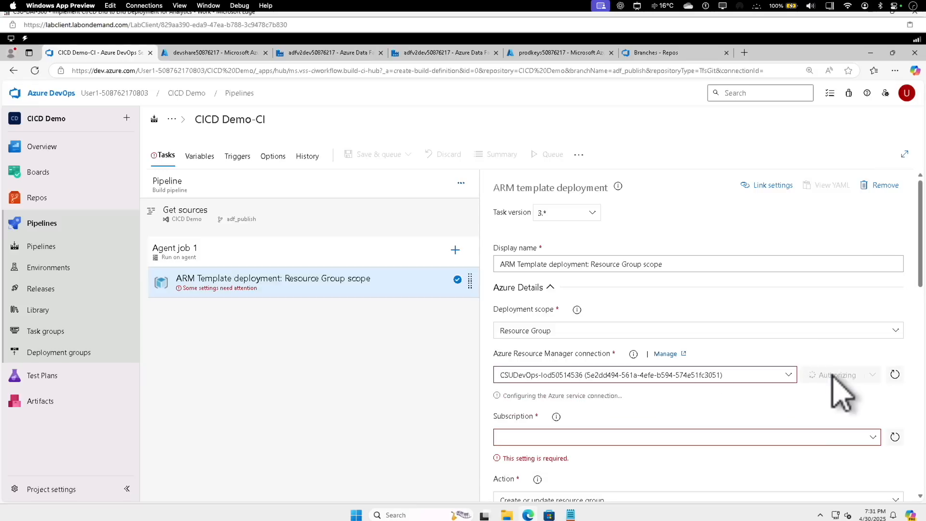
Refresh the available subscriptions and set the task's subscription to CSUDevOps-lod50514536
click(597, 426)
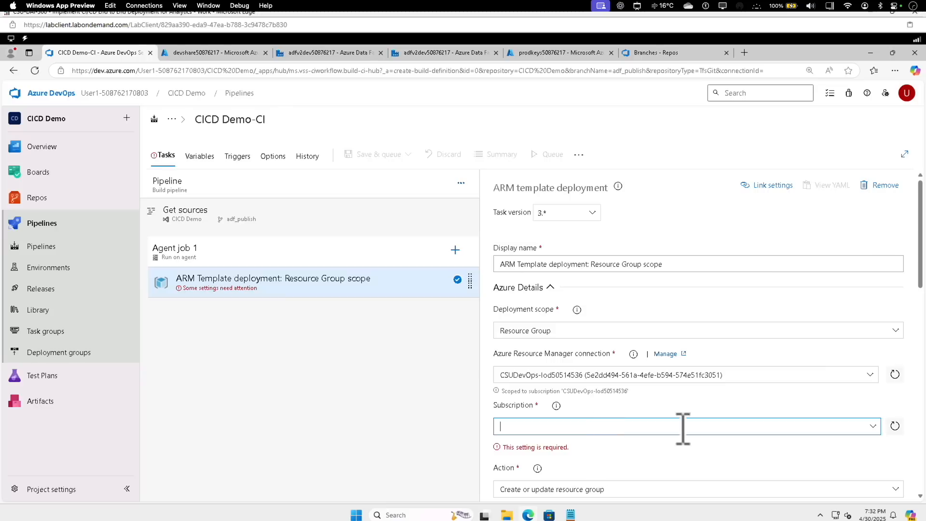
click(872, 426)
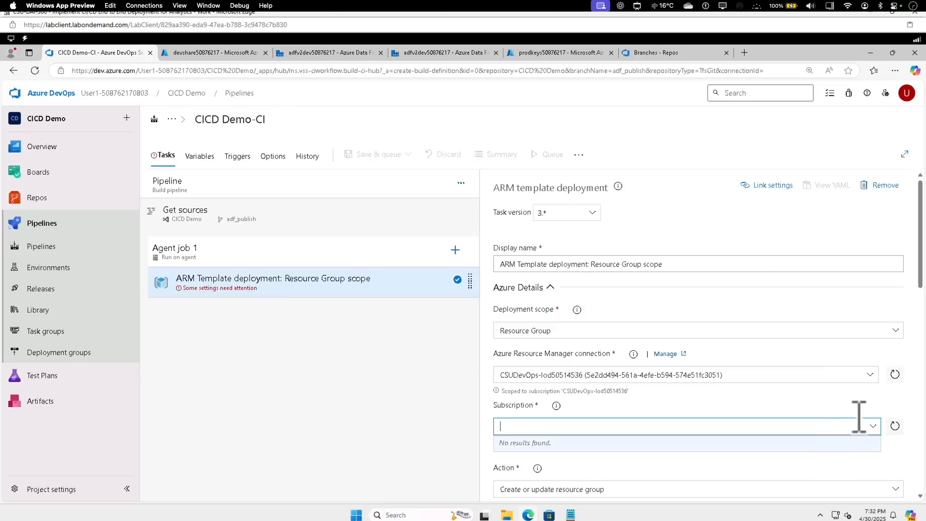
click(894, 425)
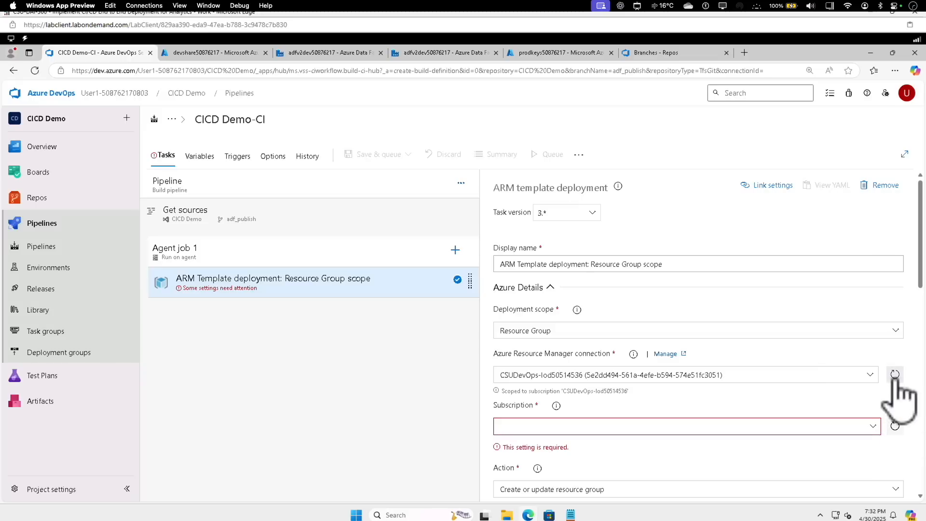
click(822, 433)
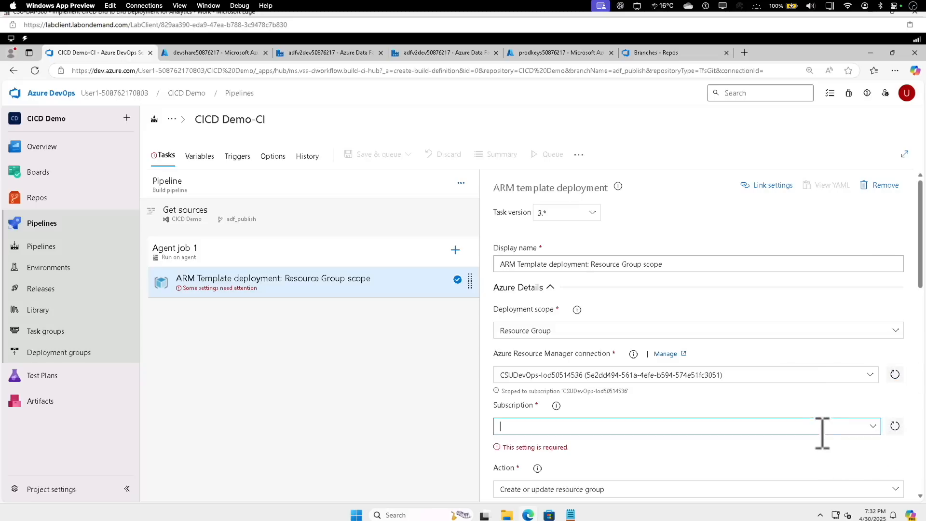
click(872, 426)
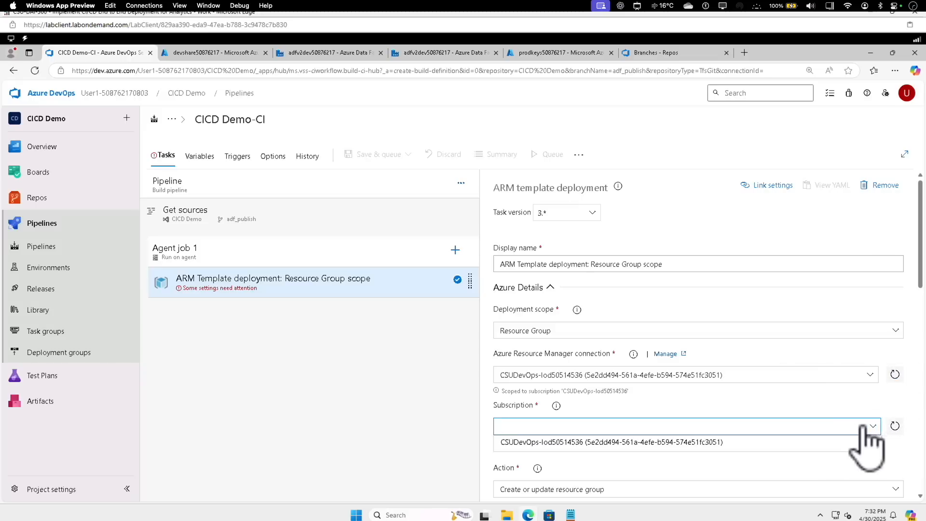
click(692, 443)
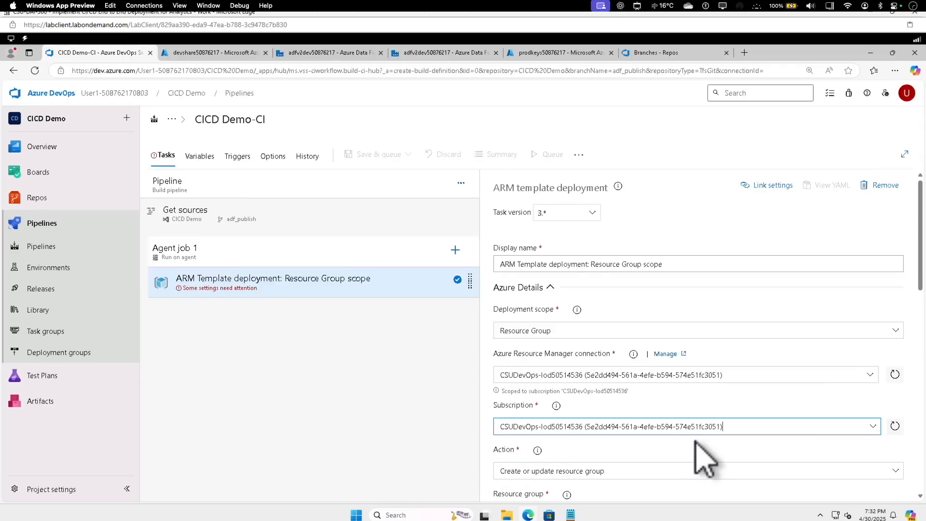
Refresh the available resource groups and set the task's resource group to RG1Dev
scroll(704, 458, down, 4)
click(659, 322)
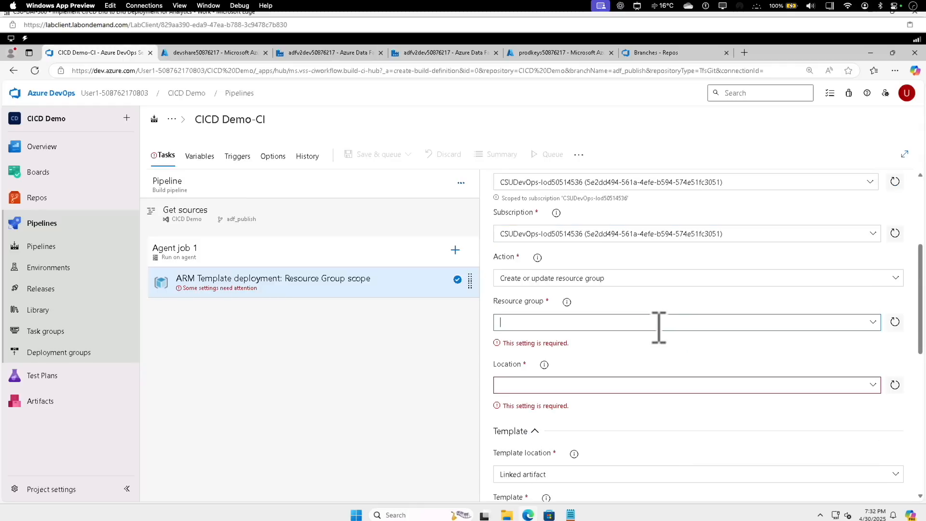
click(872, 322)
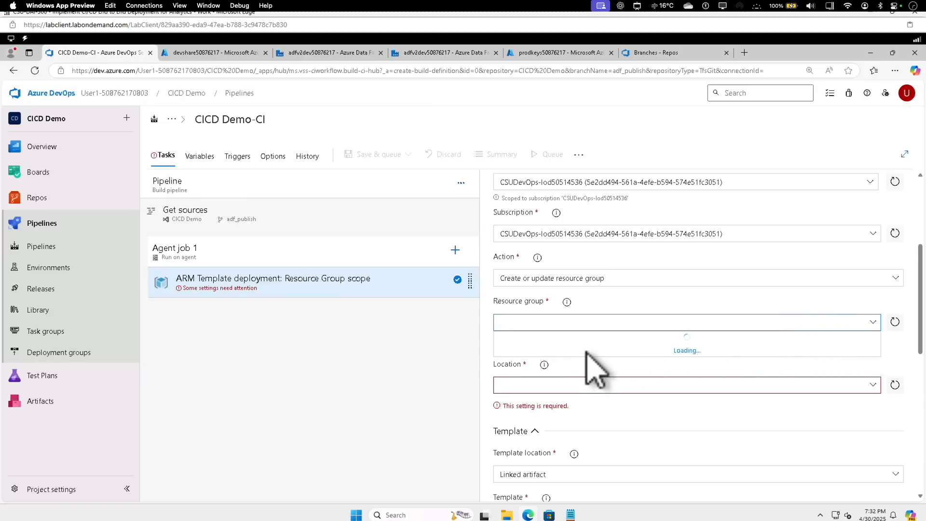
click(894, 321)
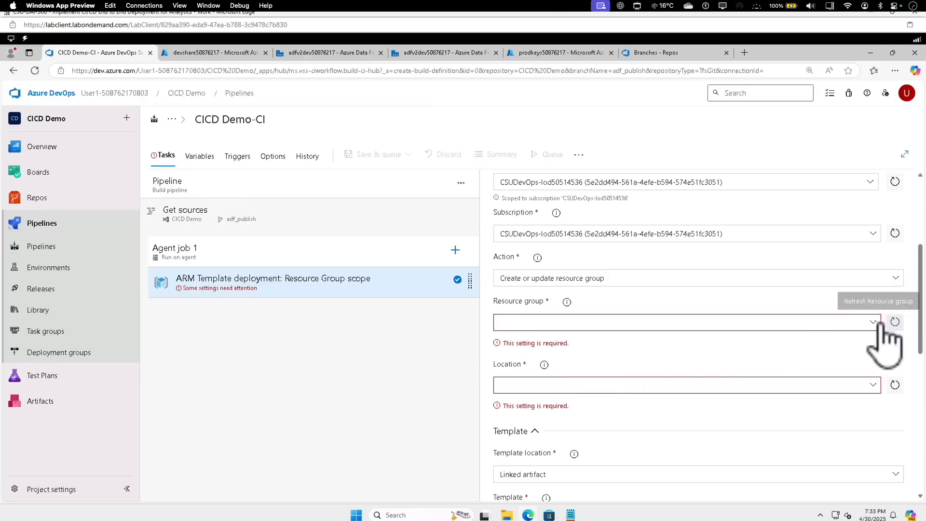
click(800, 322)
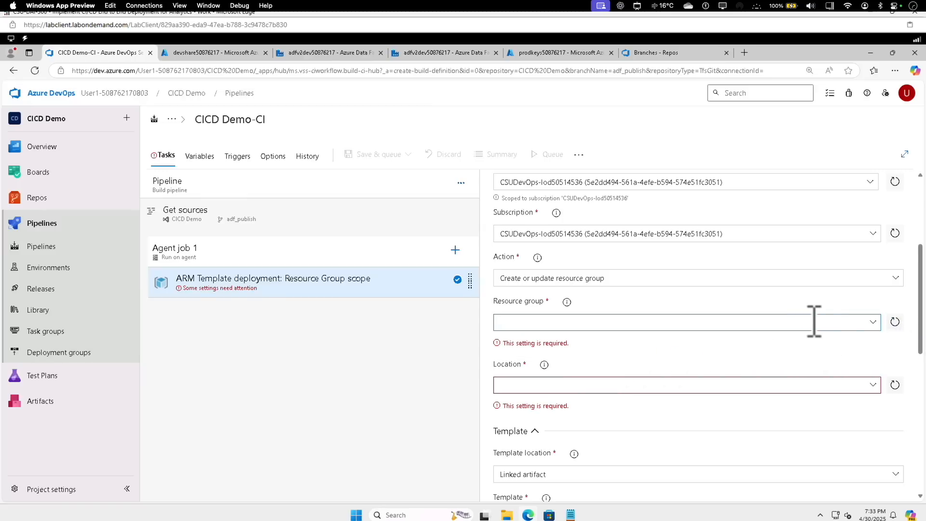
click(872, 322)
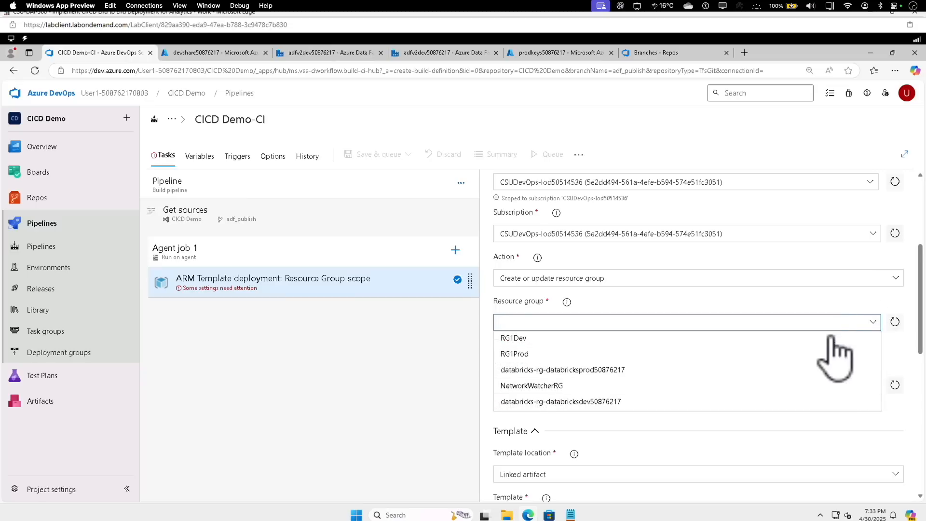
click(559, 339)
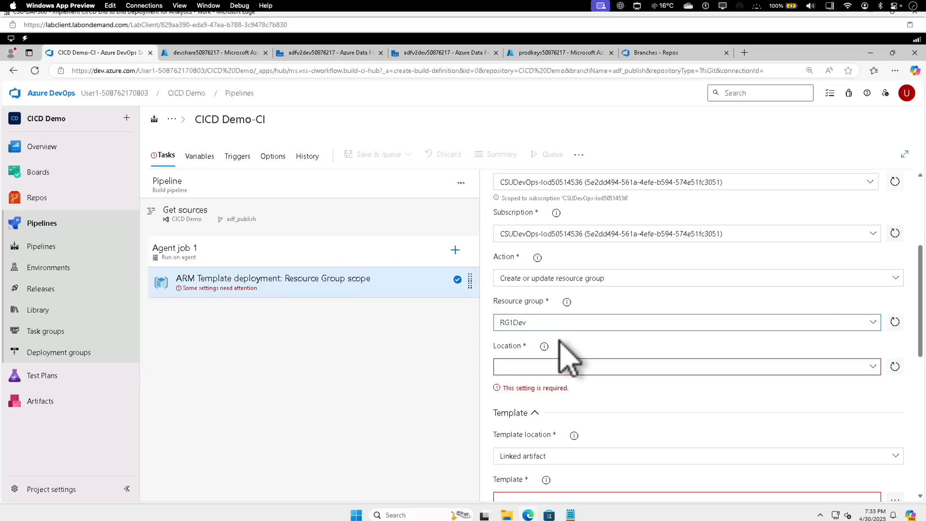
Set the deployment task's location to Central US
click(535, 367)
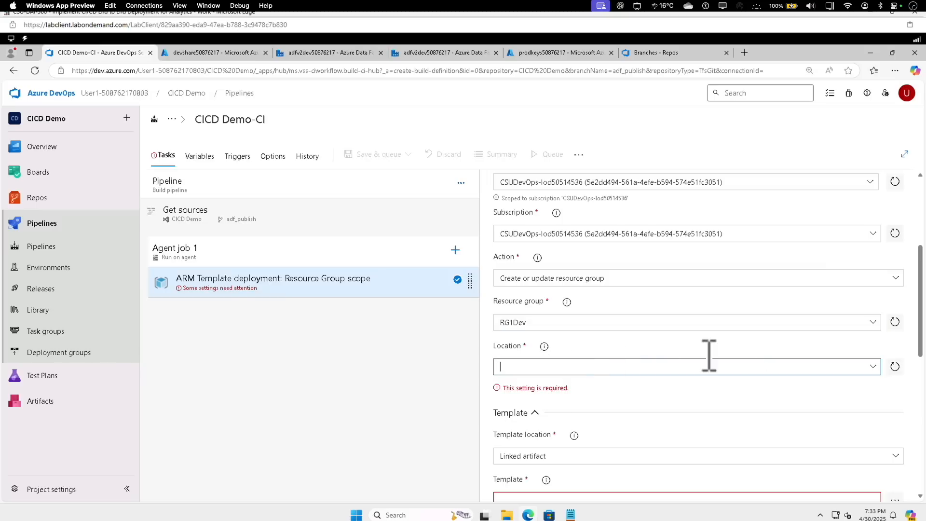
click(872, 368)
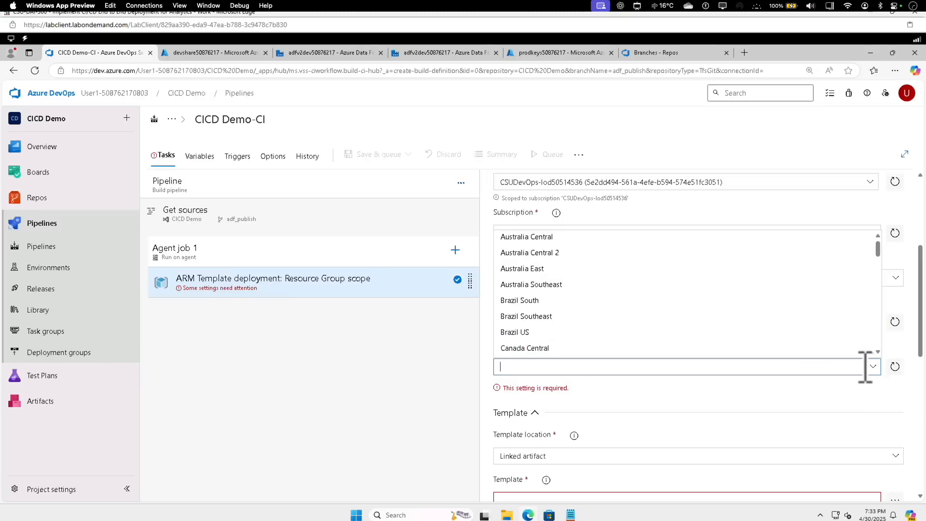
click(877, 352)
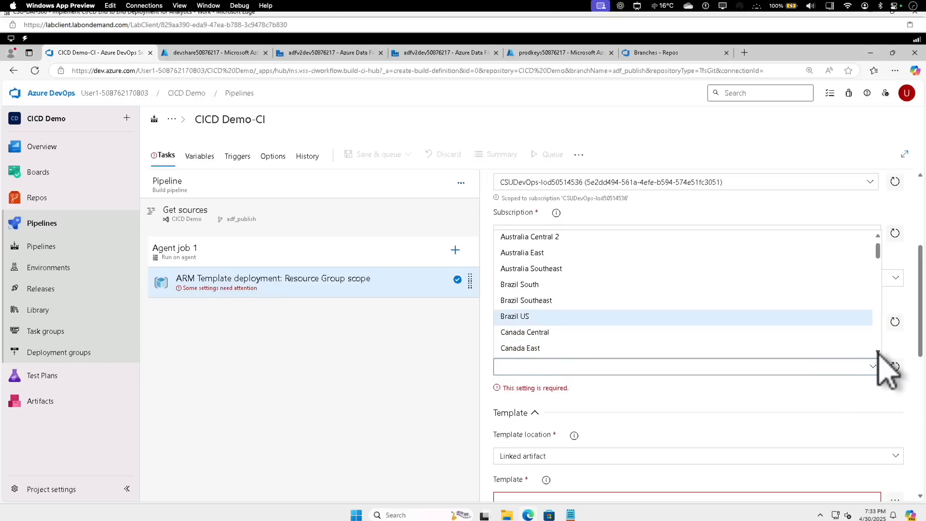
click(877, 352)
click(877, 352)
click(877, 352)
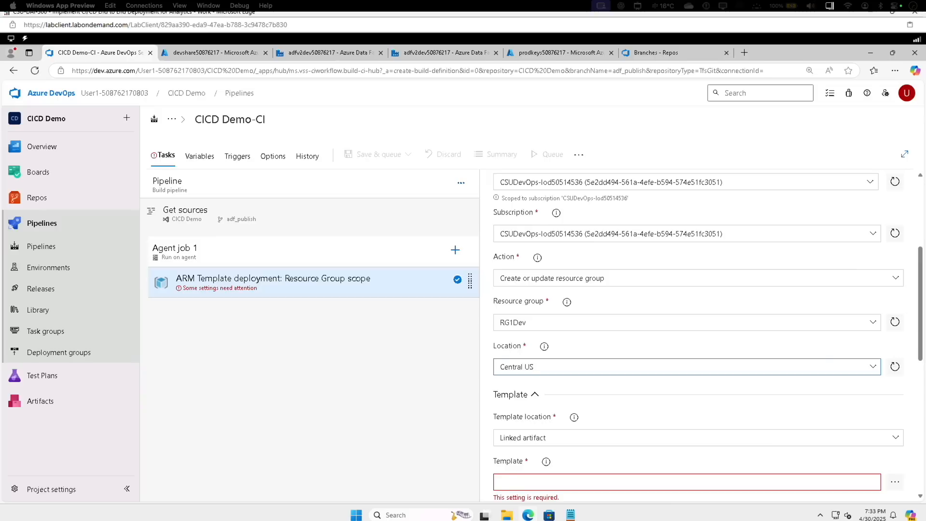
Set the deployment task's template to ARMTemplateForFactory.json from the adfv2dev50876217 folder of the CICD Demo repository
click(915, 365)
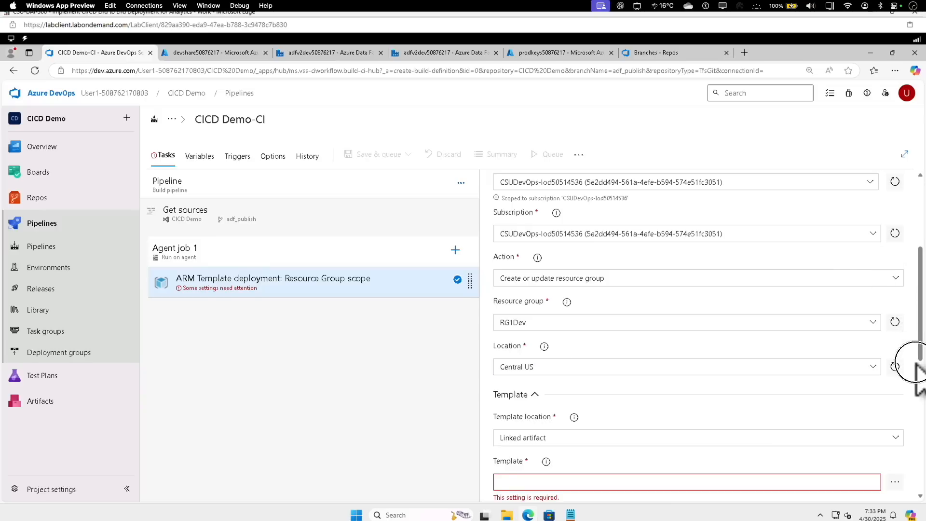
drag(918, 360, 917, 425)
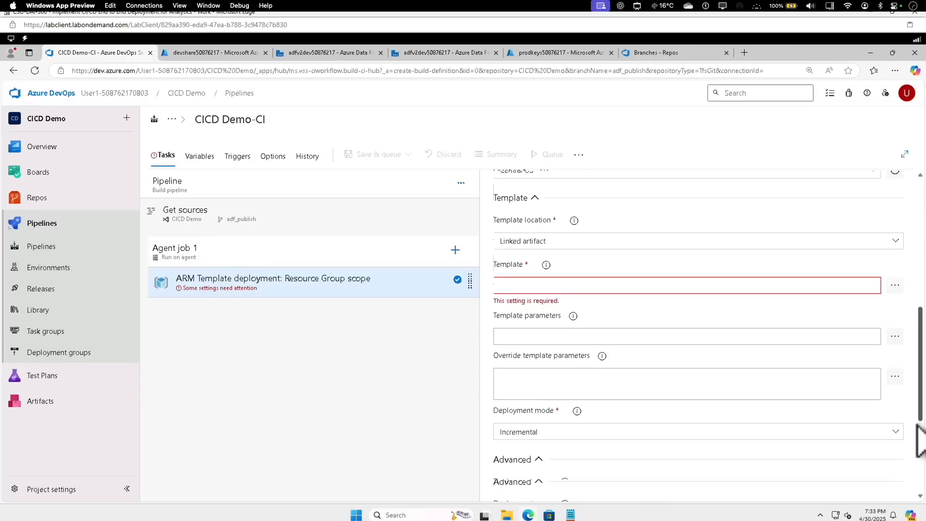
click(895, 277)
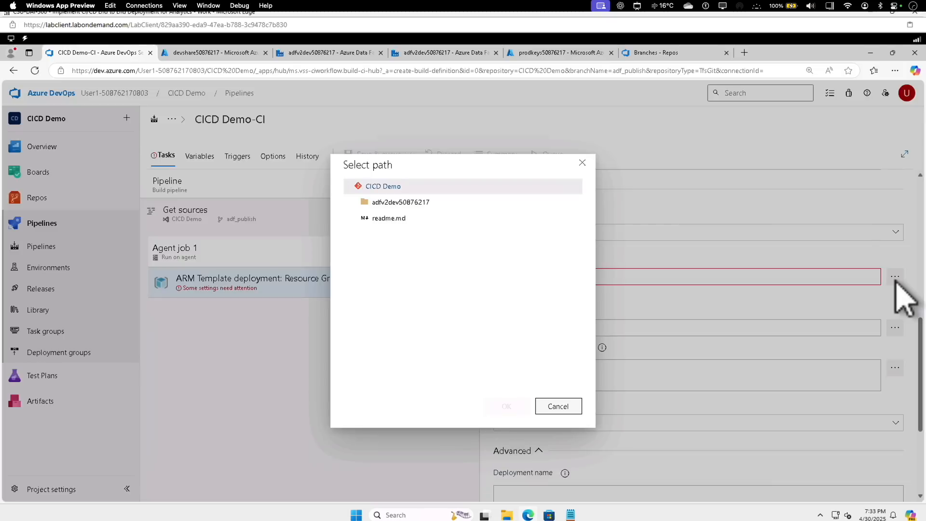
click(356, 202)
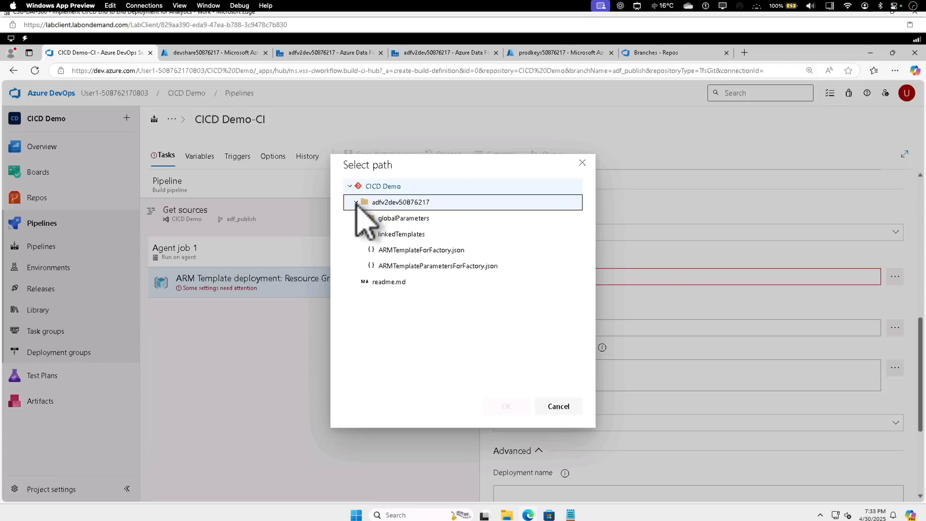
click(436, 250)
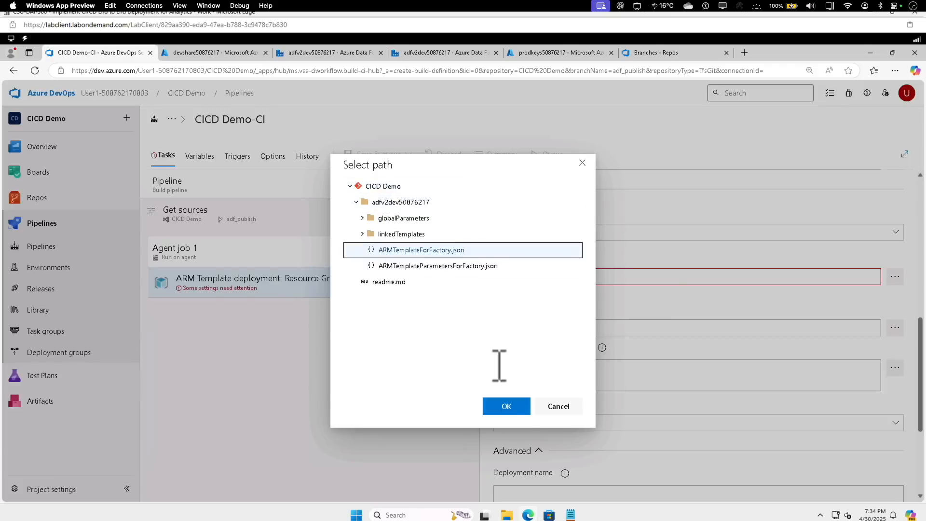
click(504, 406)
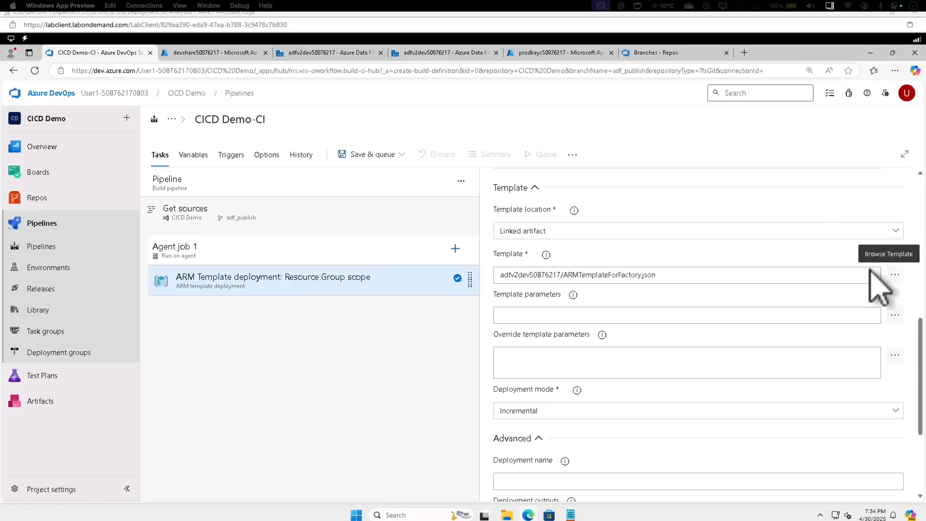
Set the task's template parameters file to ARMTemplateParametersForFactory.json from the adfv2dev50876217 folder
click(893, 314)
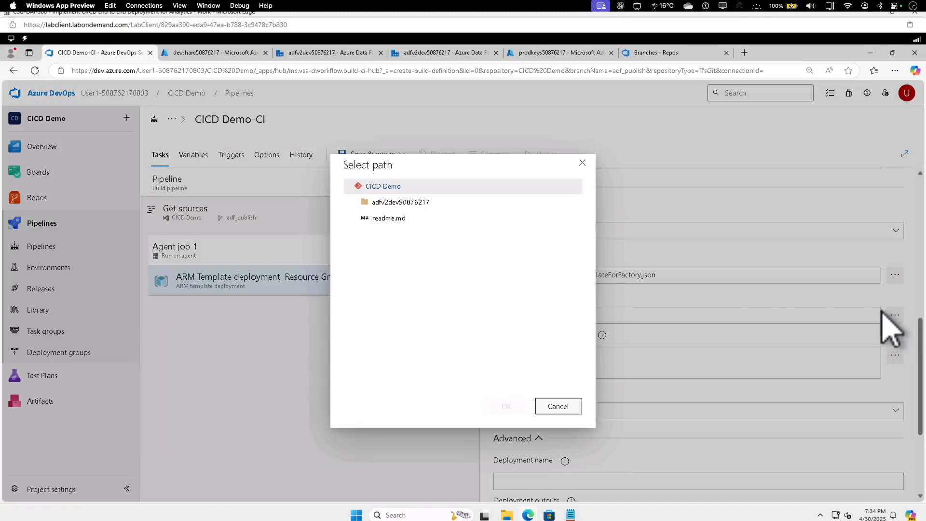
click(357, 203)
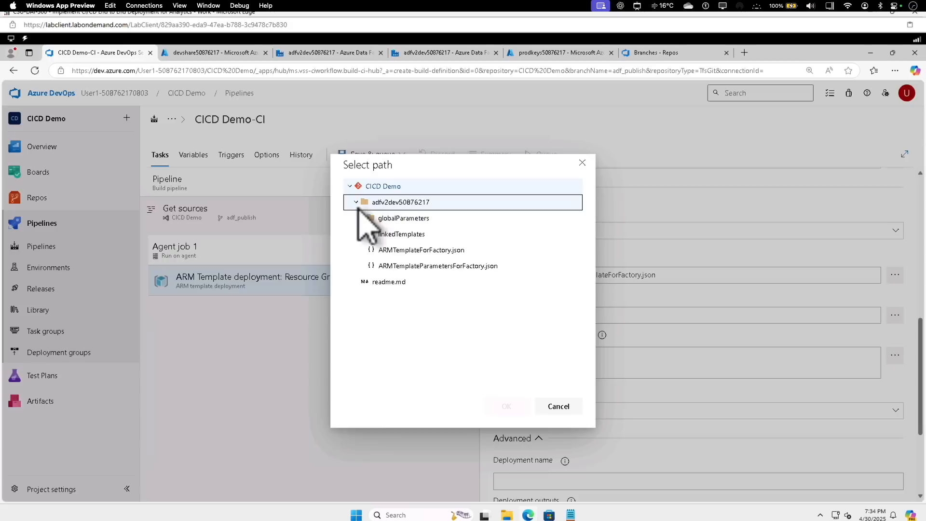
click(391, 267)
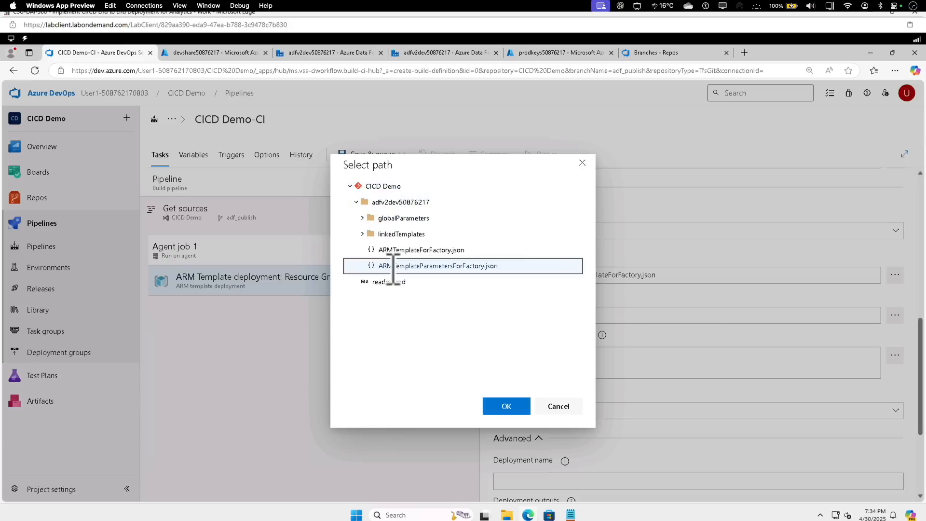
click(506, 406)
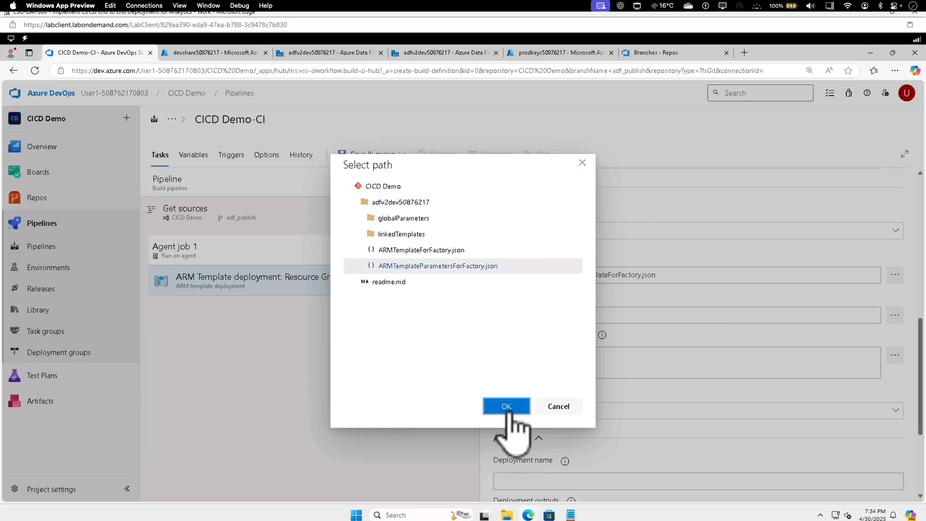
Enable the continuous integration trigger for the CICD Demo repository in the build pipeline
scroll(612, 289, down, 3)
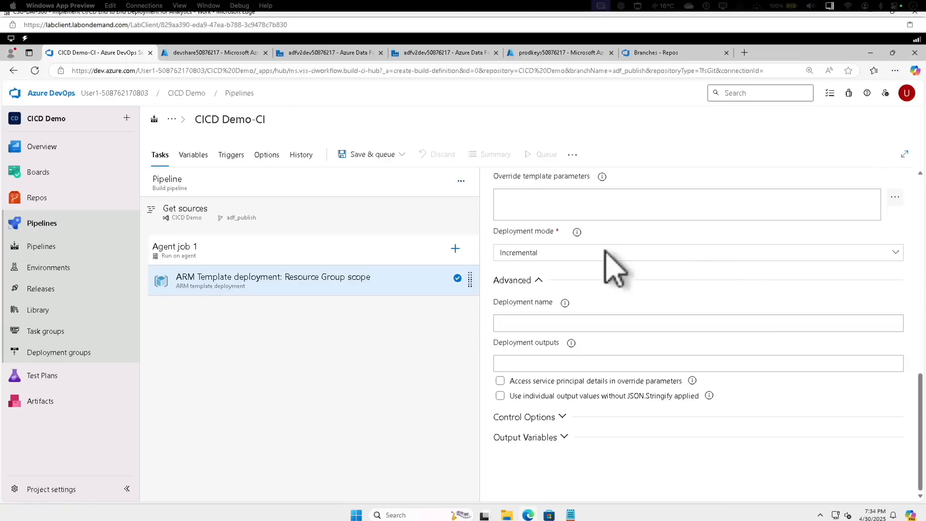
click(241, 159)
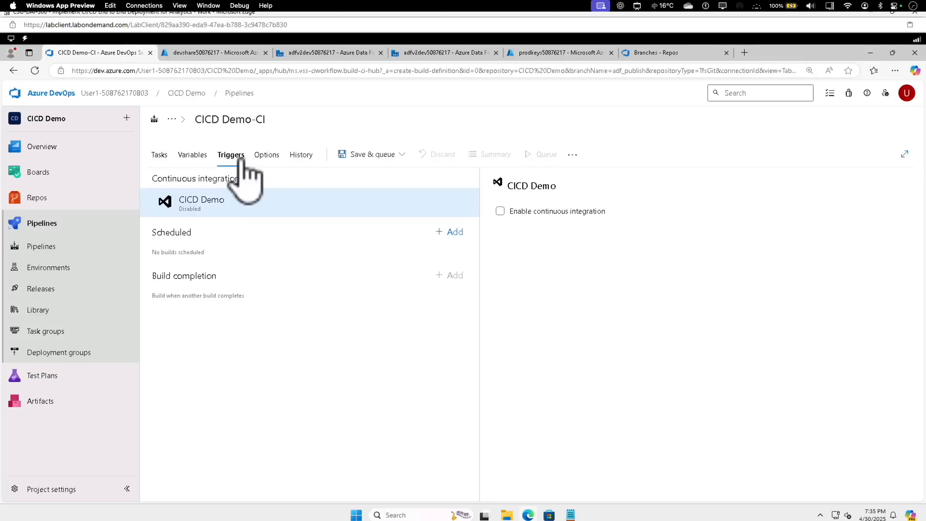
click(500, 211)
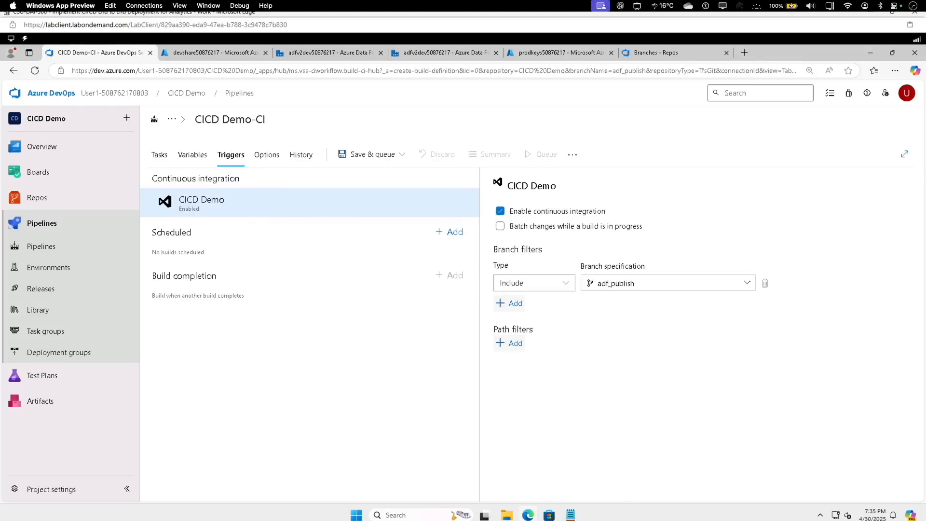
Save and queue the CICD Demo-CI pipeline, running it with the default agent settings on the adf_publish branch
click(346, 155)
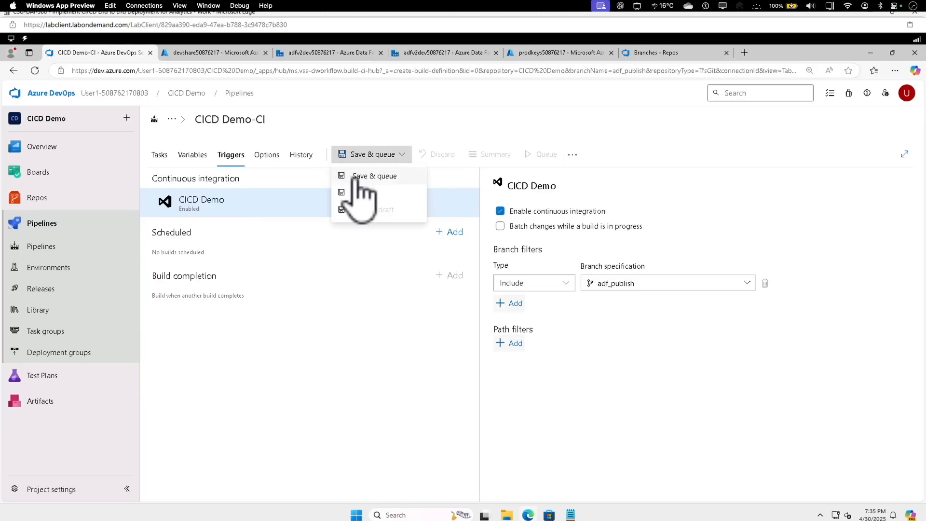
click(358, 176)
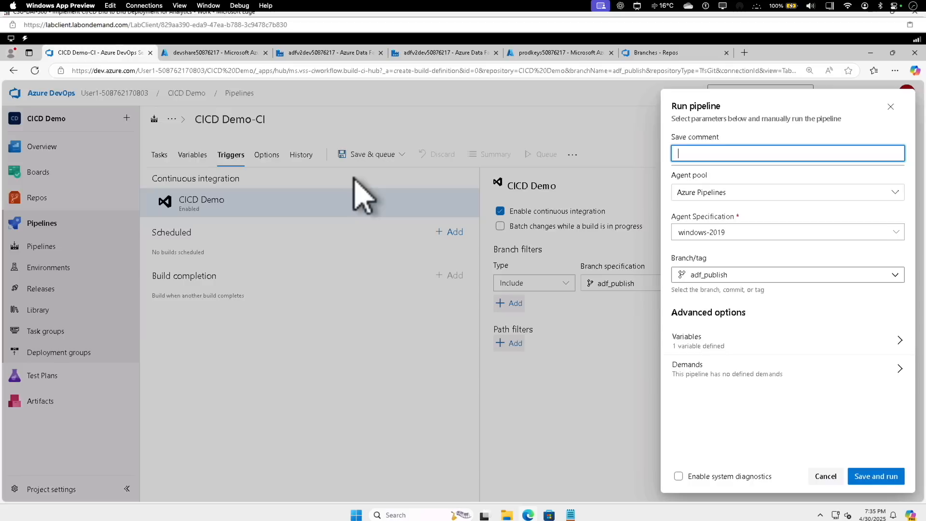
click(875, 477)
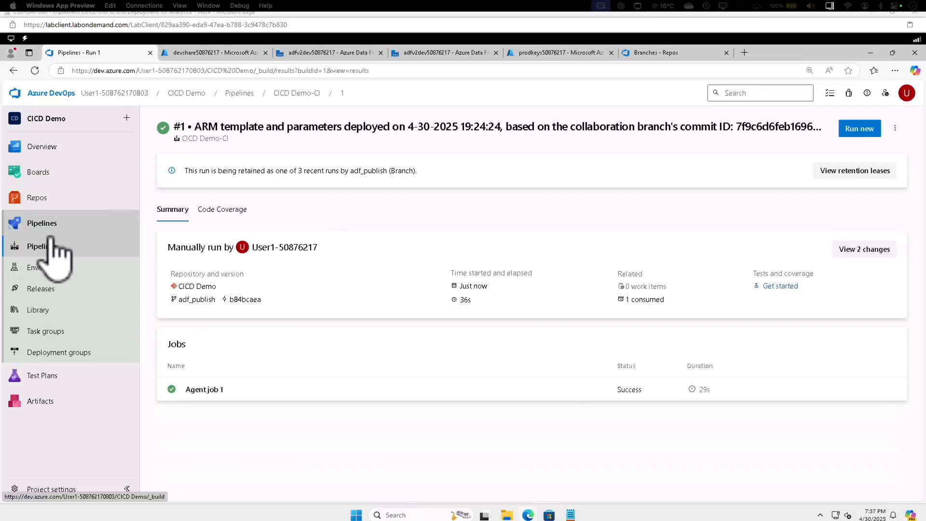
Create a new release pipeline in the CICD Demo project, starting its first stage from an empty job
click(48, 292)
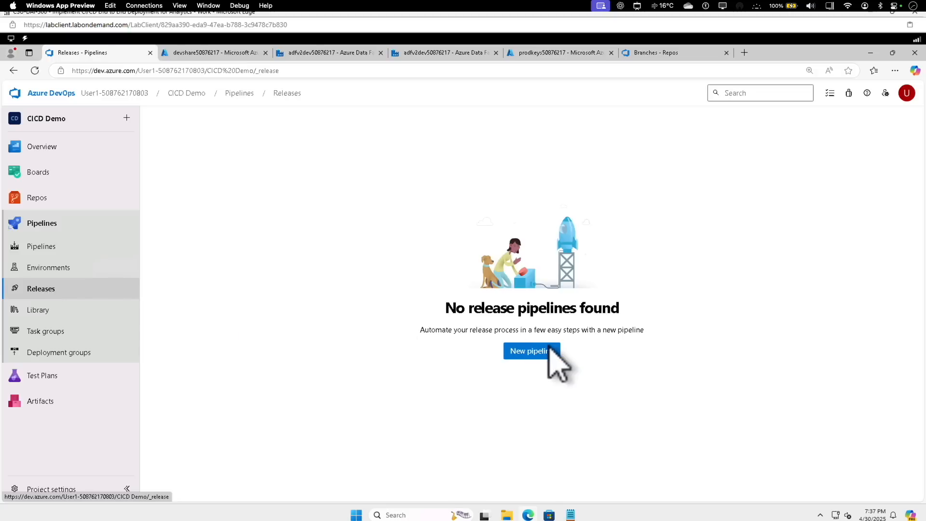
click(545, 351)
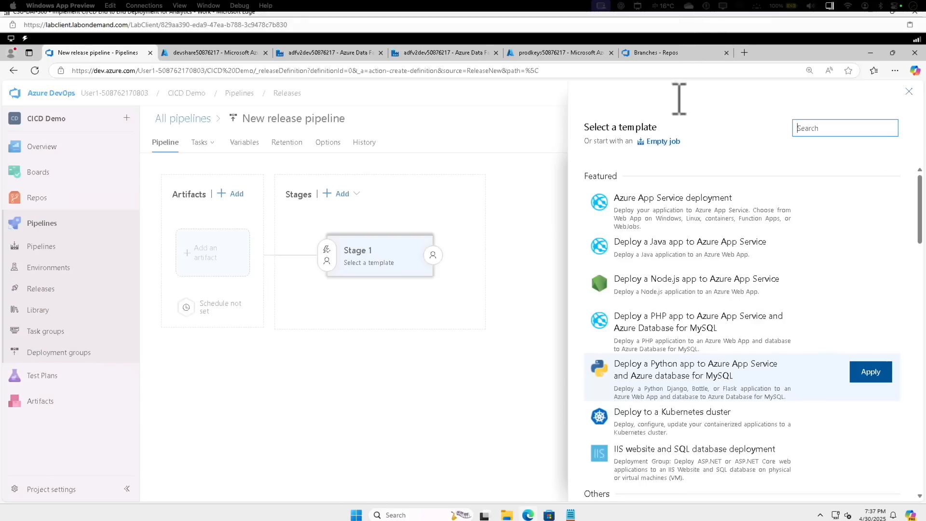
click(663, 141)
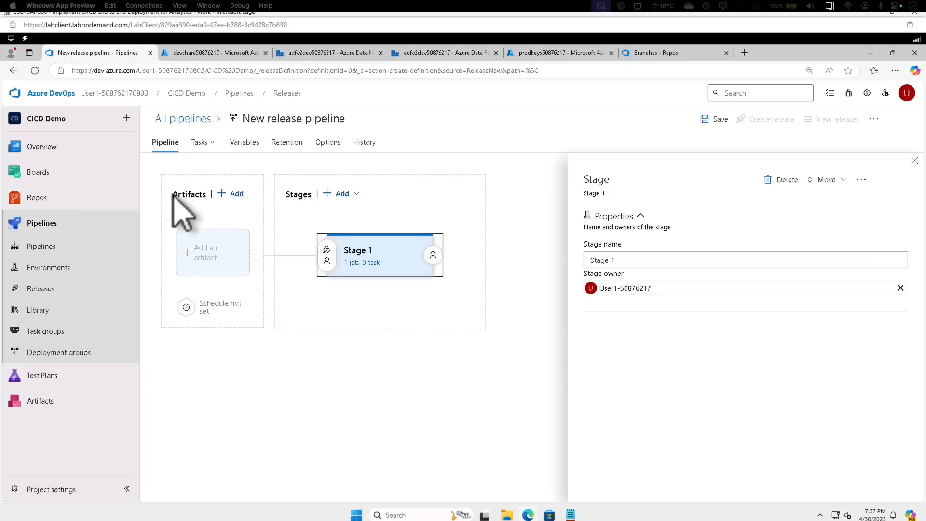
Add a build artifact to the release pipeline with CICD Demo-CI as its source and Latest as the default version
click(232, 193)
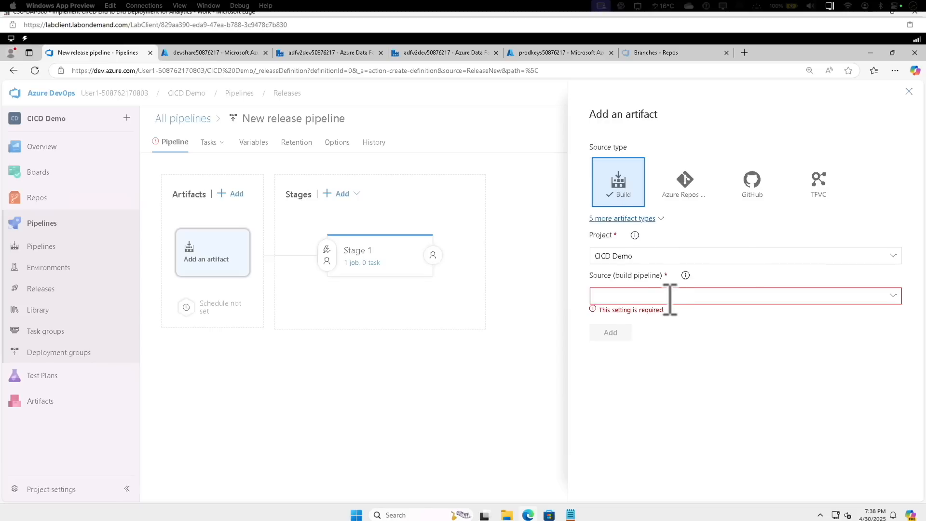
click(894, 297)
click(682, 315)
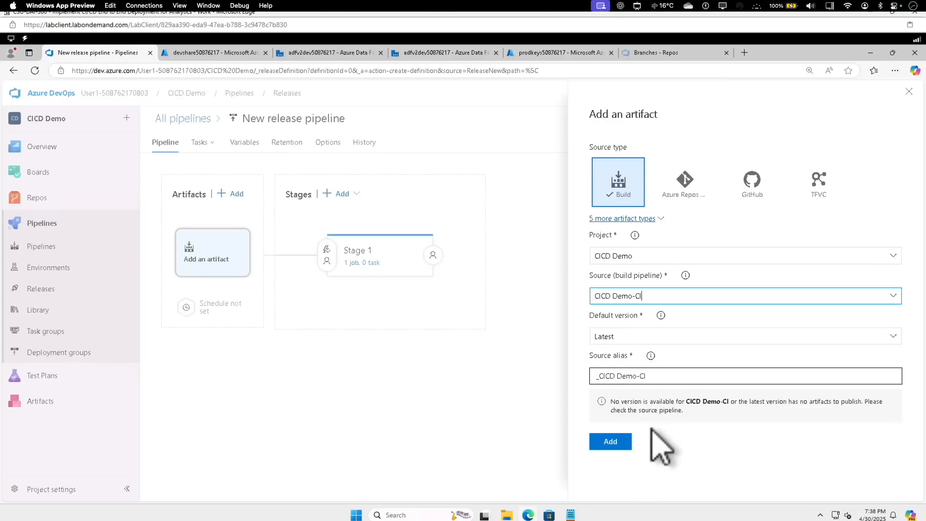
click(620, 447)
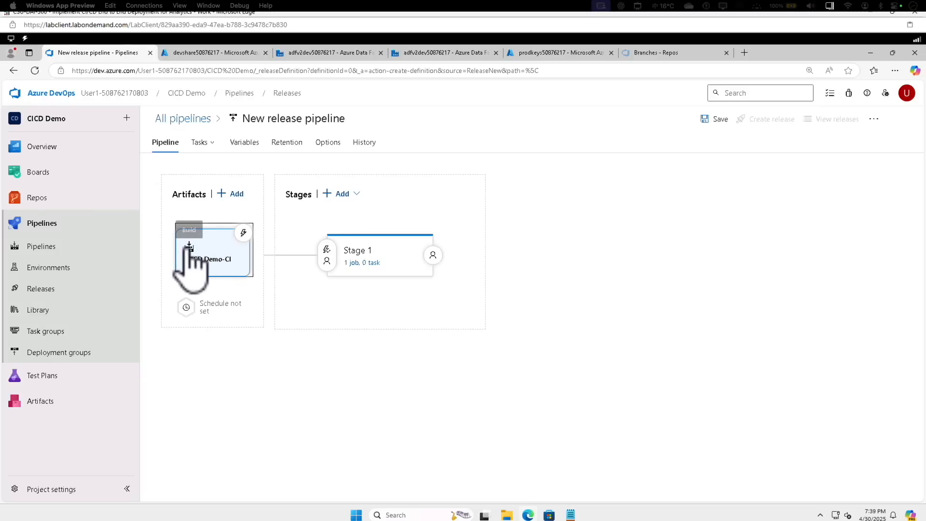
Enable the continuous deployment trigger on the _CICD Demo-CI artifact, recheck its settings and close them
click(243, 234)
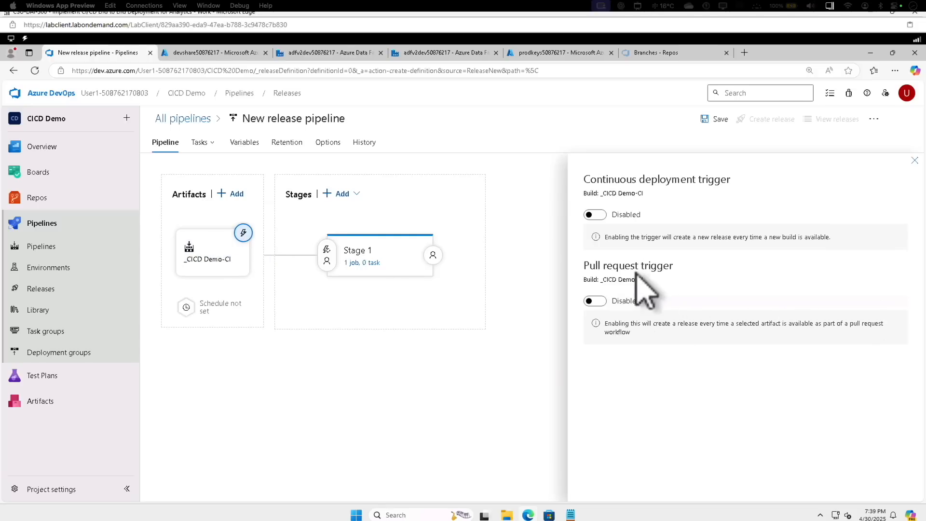
click(595, 215)
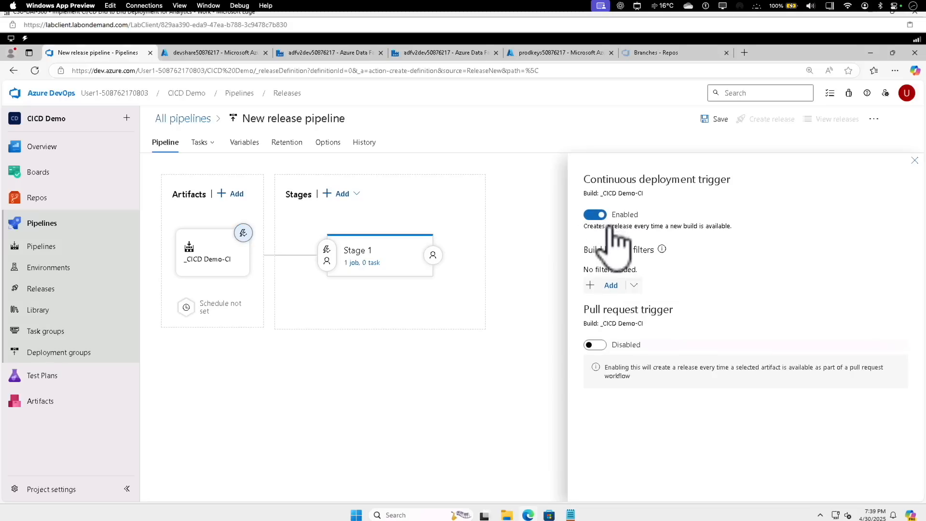
click(915, 161)
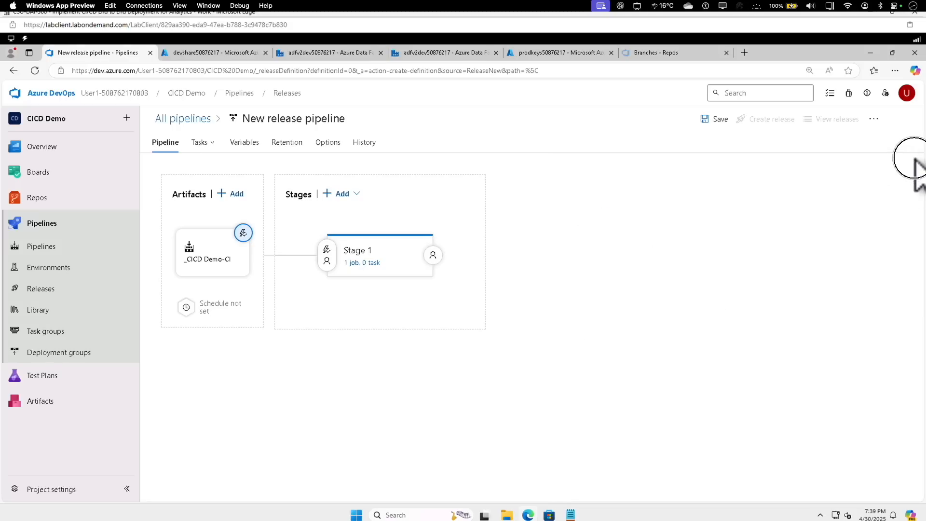
click(244, 233)
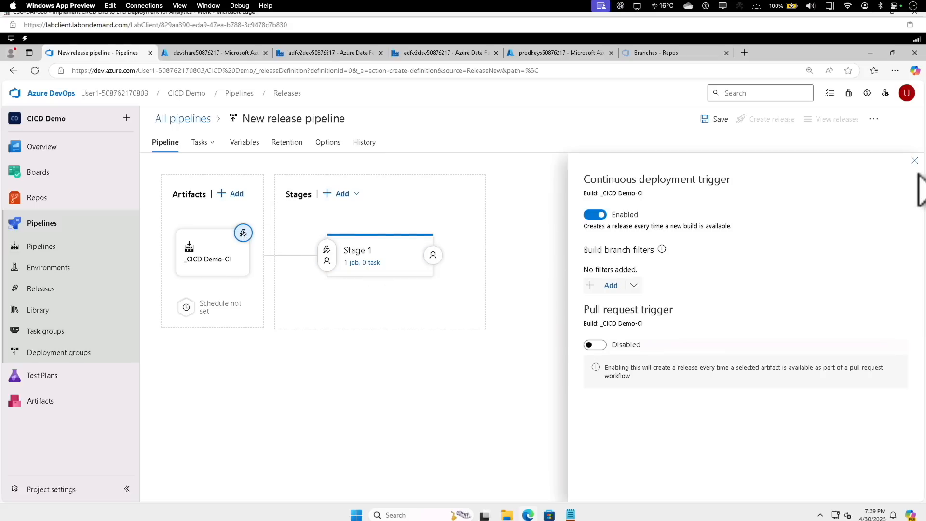
click(915, 160)
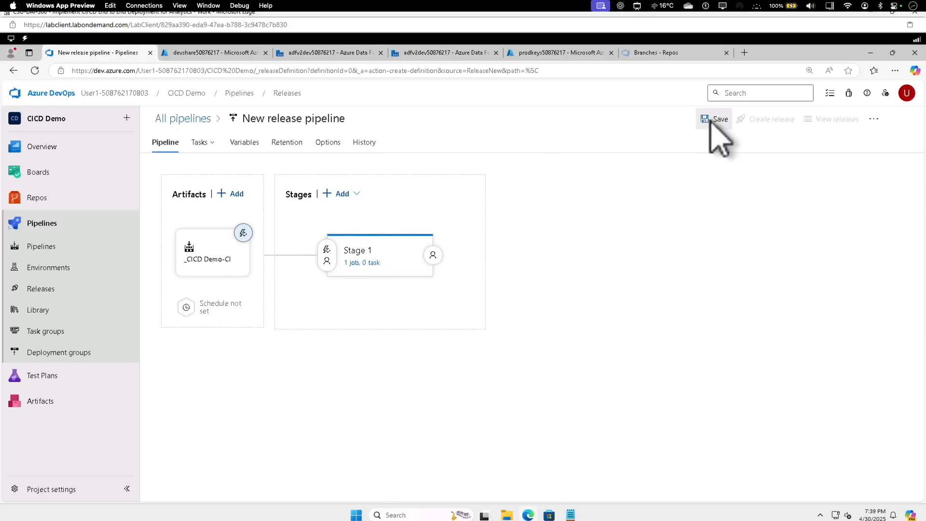
click(715, 121)
key(Escape)
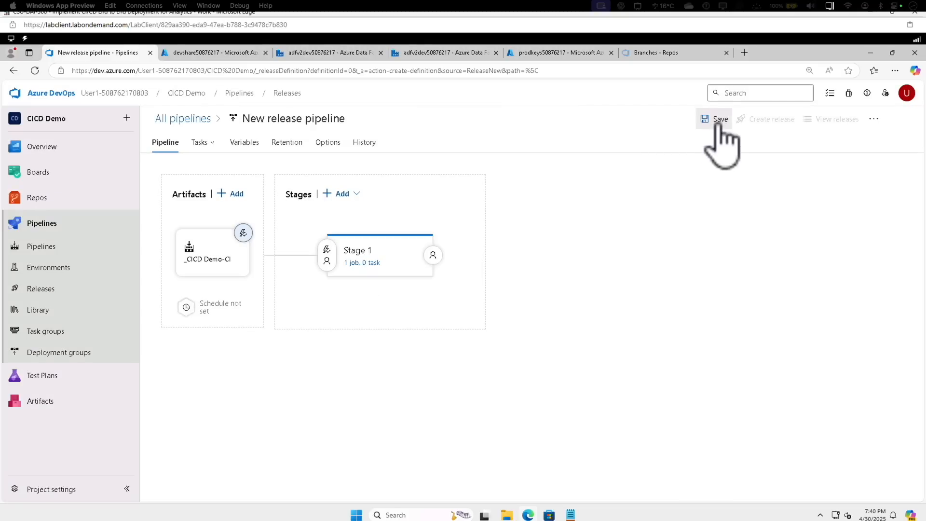
click(717, 121)
key(Escape)
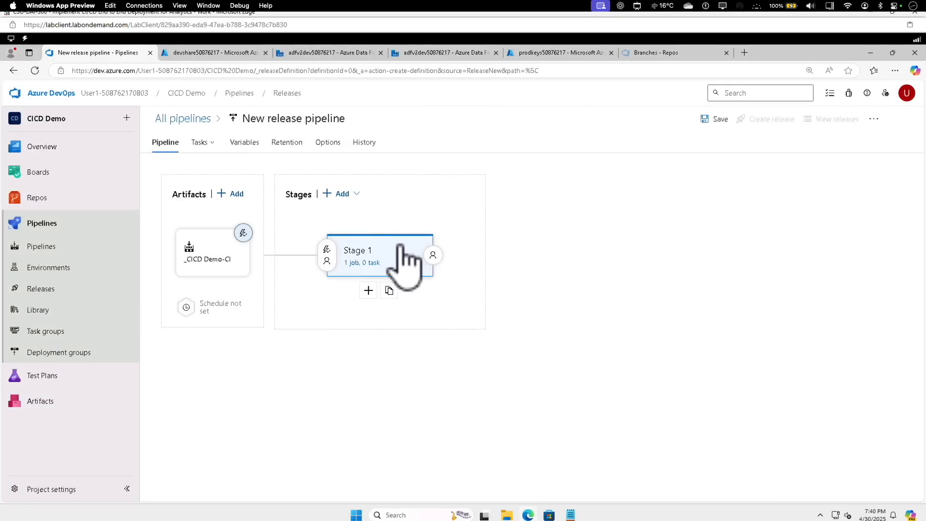
Rename Stage 1 to prod and save the release pipeline in the root folder without a comment
click(406, 263)
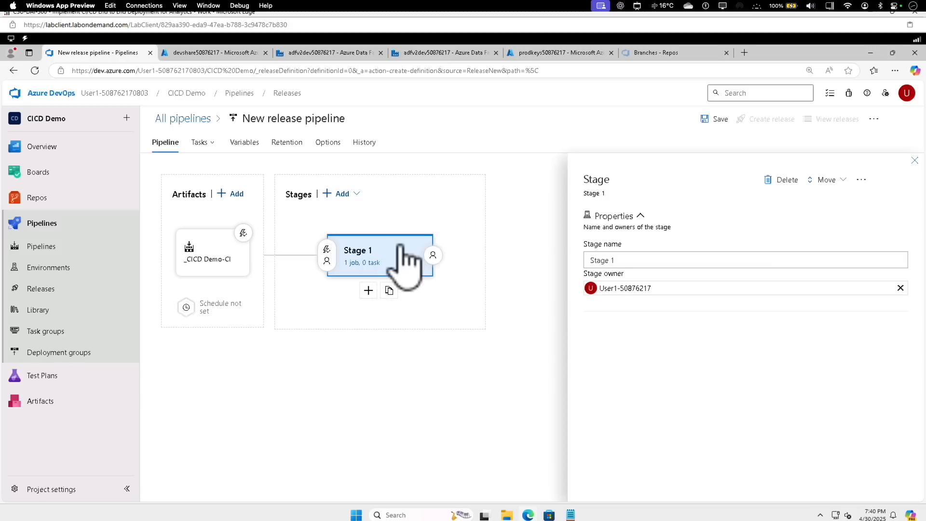
click(616, 261)
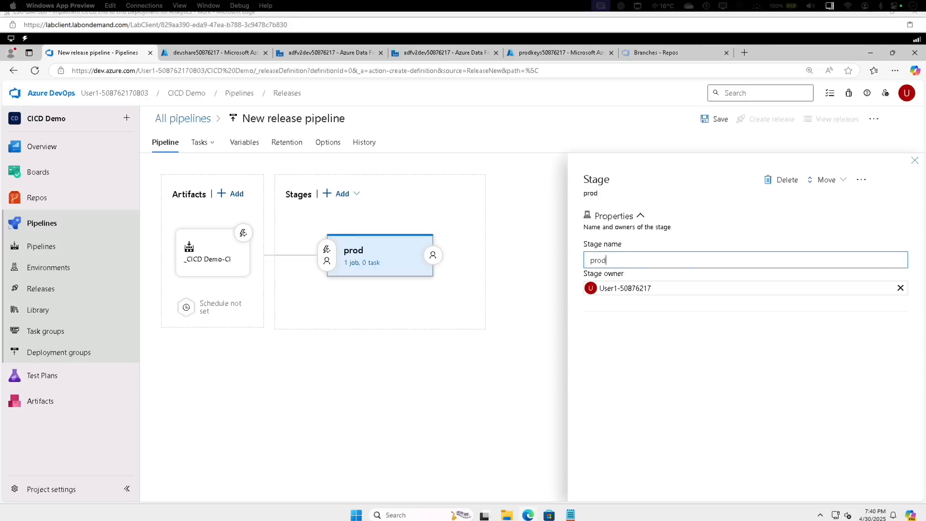
click(914, 160)
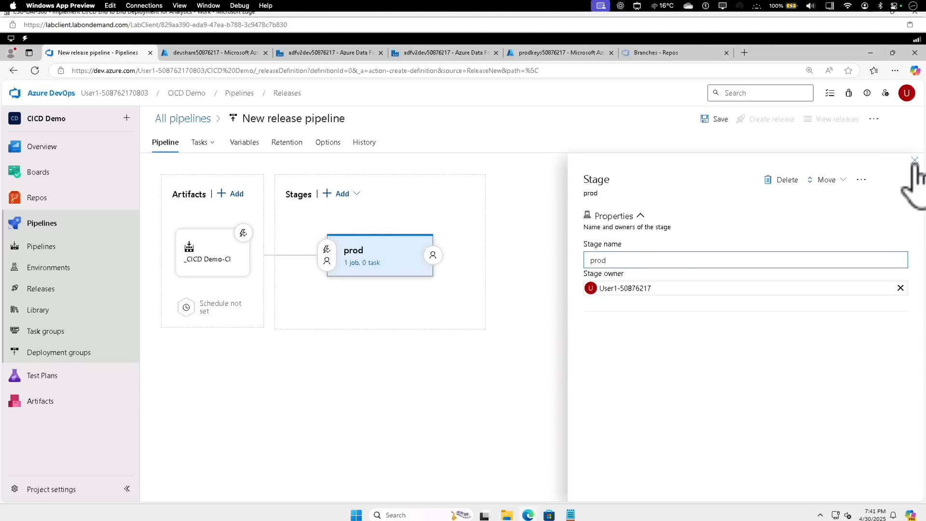
click(717, 120)
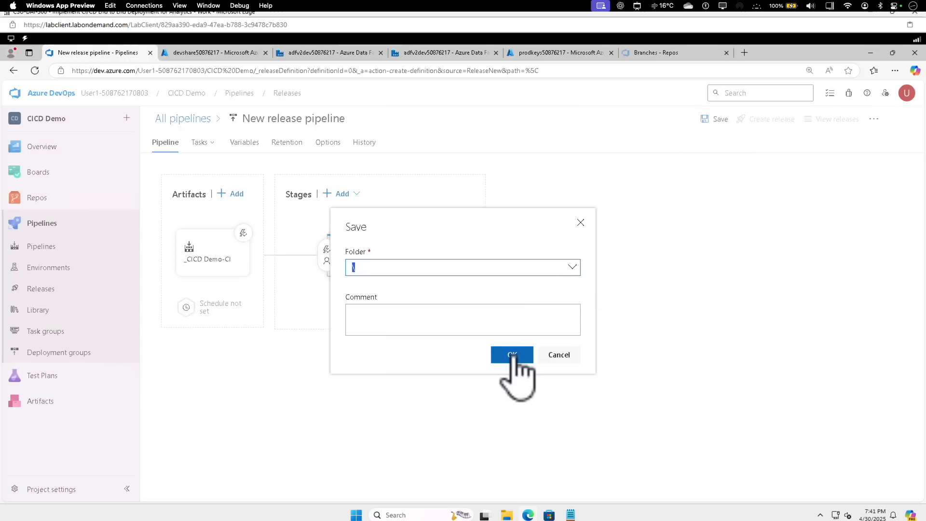
click(512, 355)
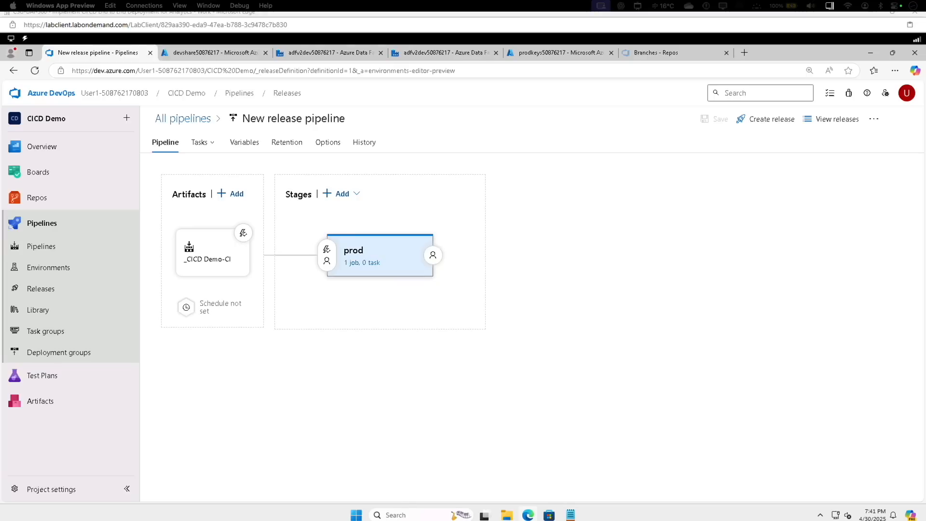
Switch to the adfv2dev50876217 data factory and rename the copy activity in CopyPipeline to CopyData
click(324, 52)
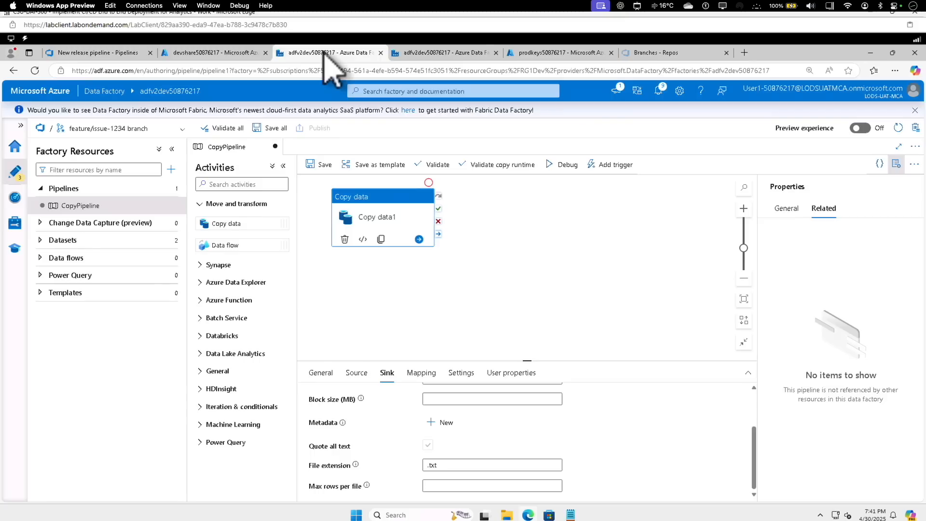
click(431, 51)
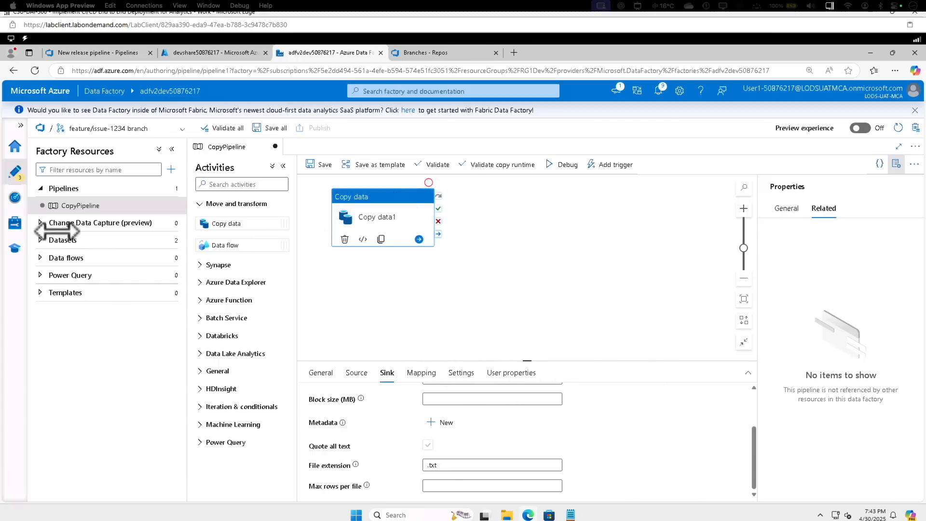
click(69, 203)
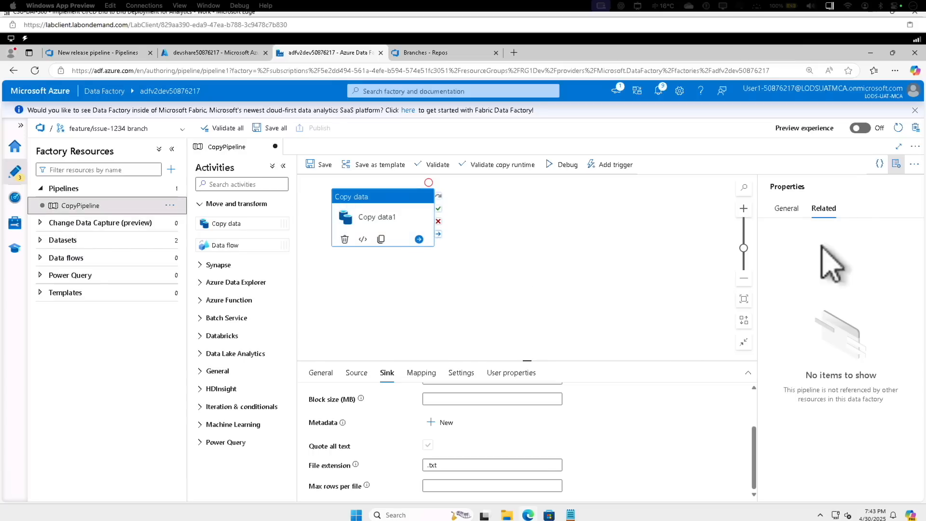
click(383, 225)
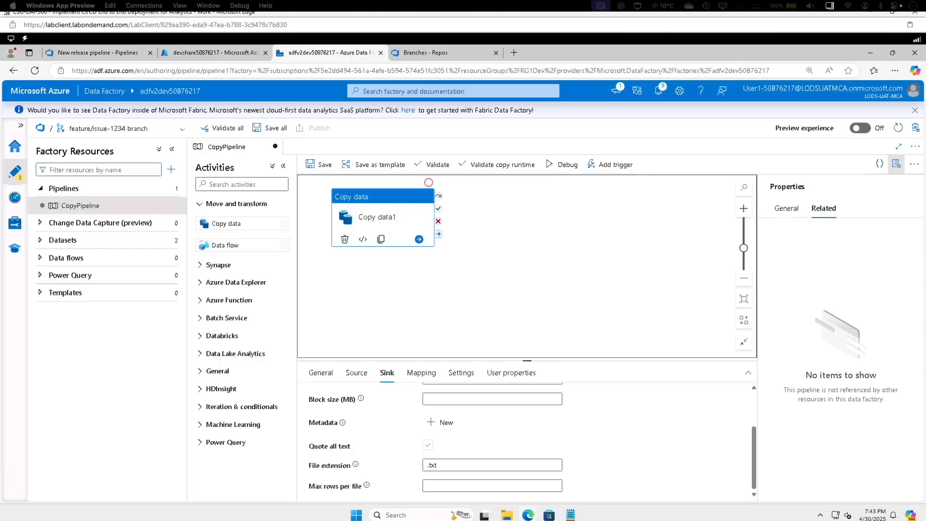
click(383, 219)
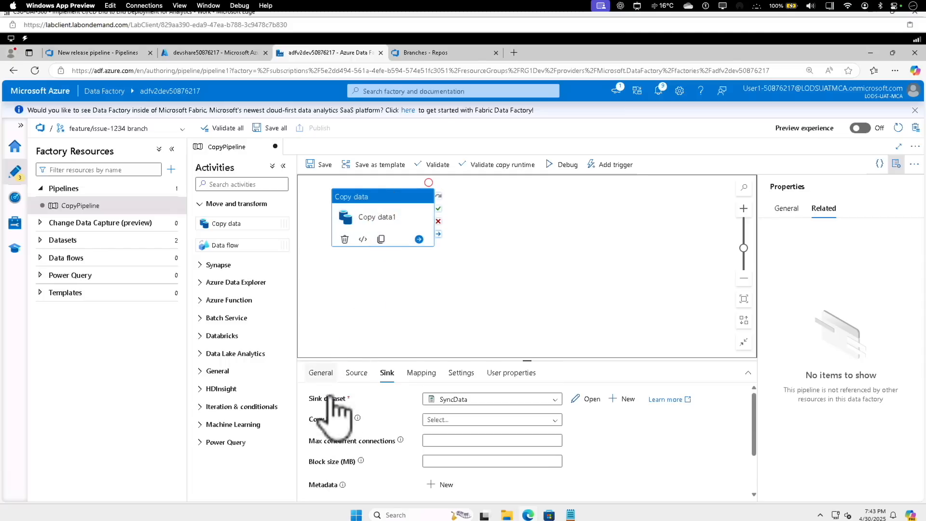
click(320, 372)
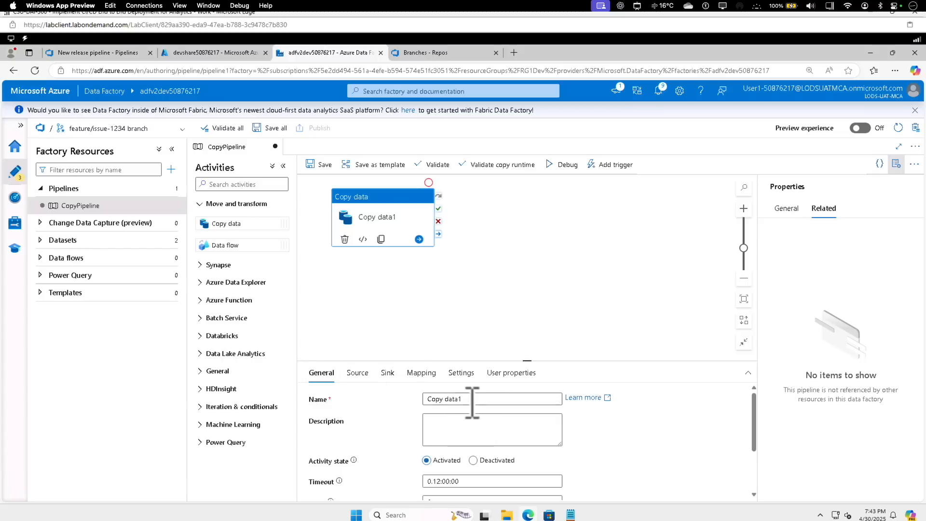
click(443, 399)
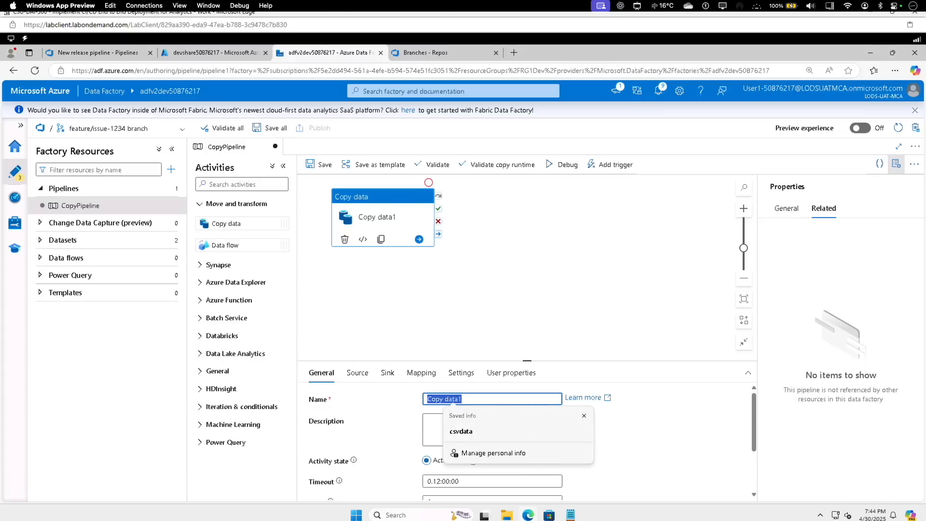
text(Copy)
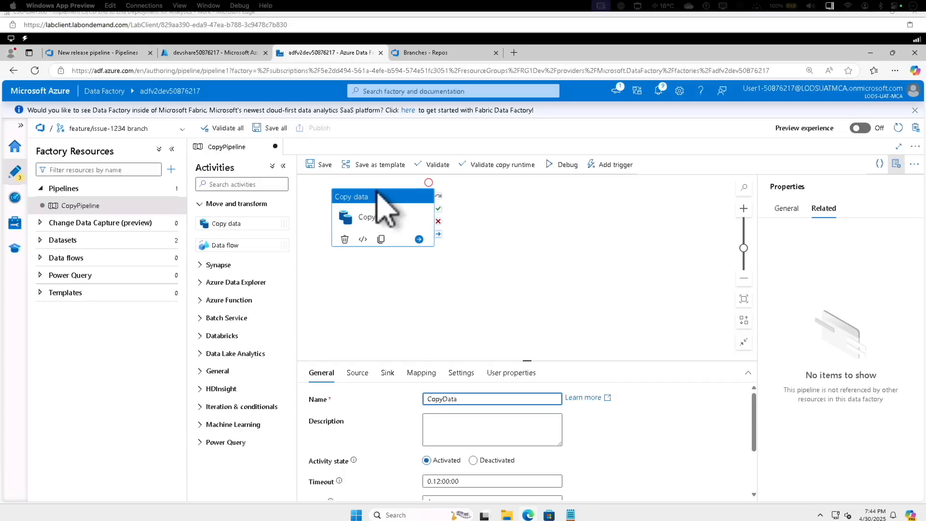
Save all data factory changes to the feature/issue-1234 branch with the prefilled comment
click(314, 162)
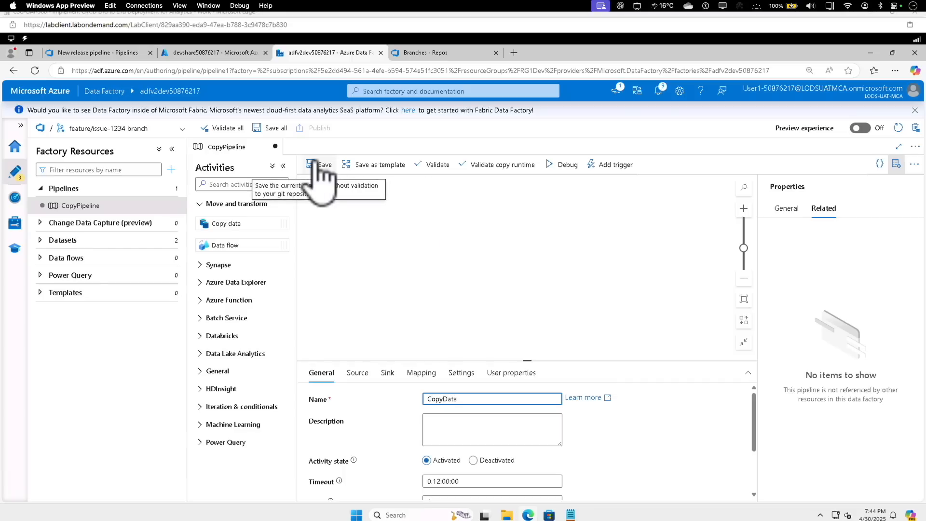
click(270, 128)
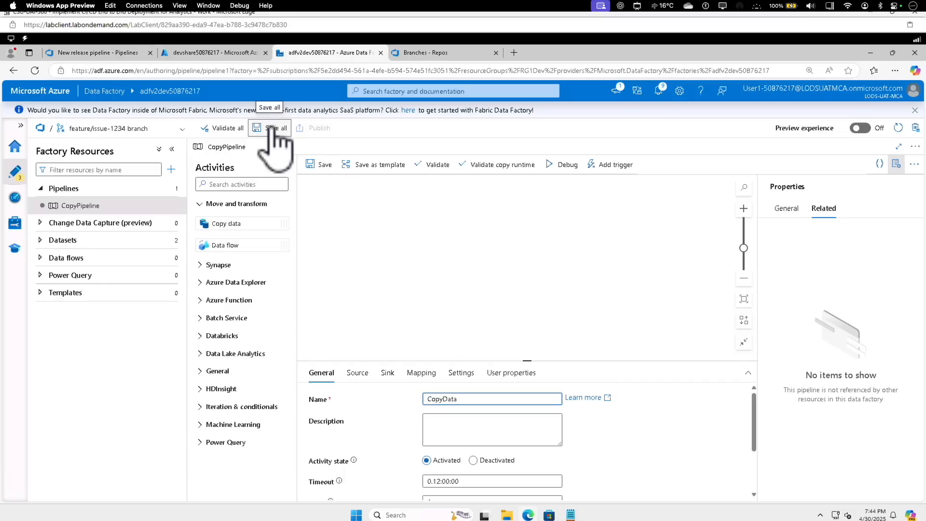
click(622, 487)
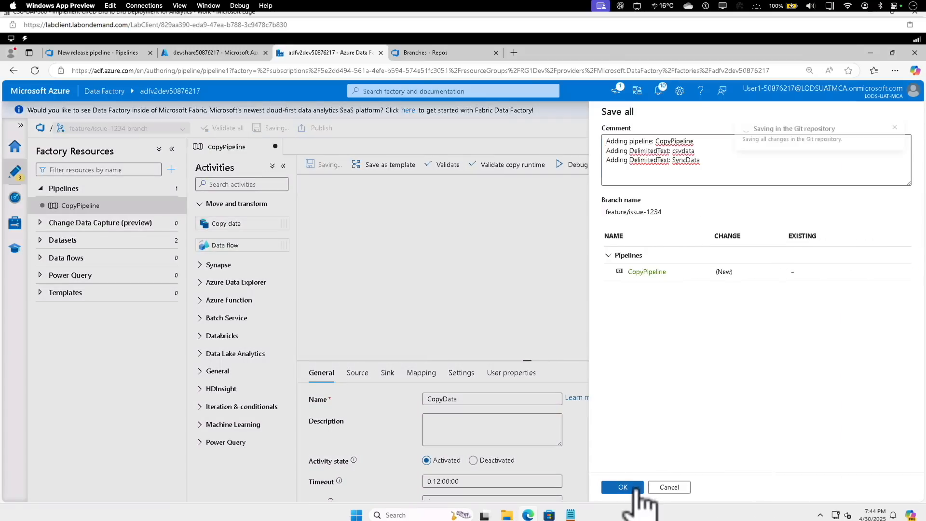
Switch the data factory to the main branch and publish it
click(121, 128)
click(108, 163)
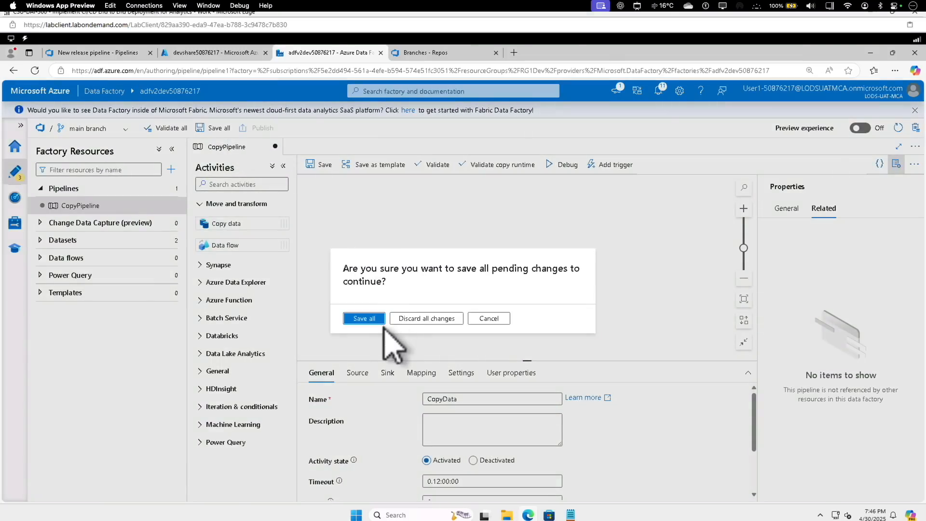
click(378, 317)
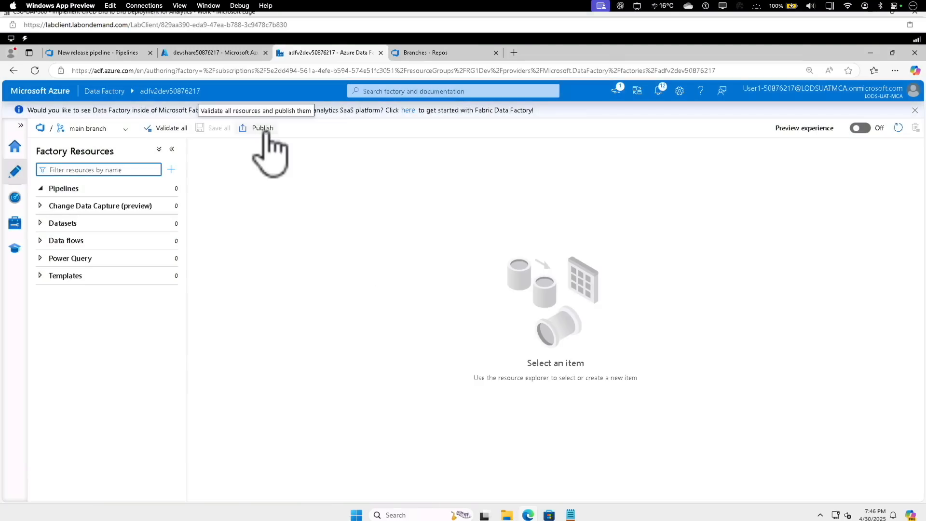
click(268, 133)
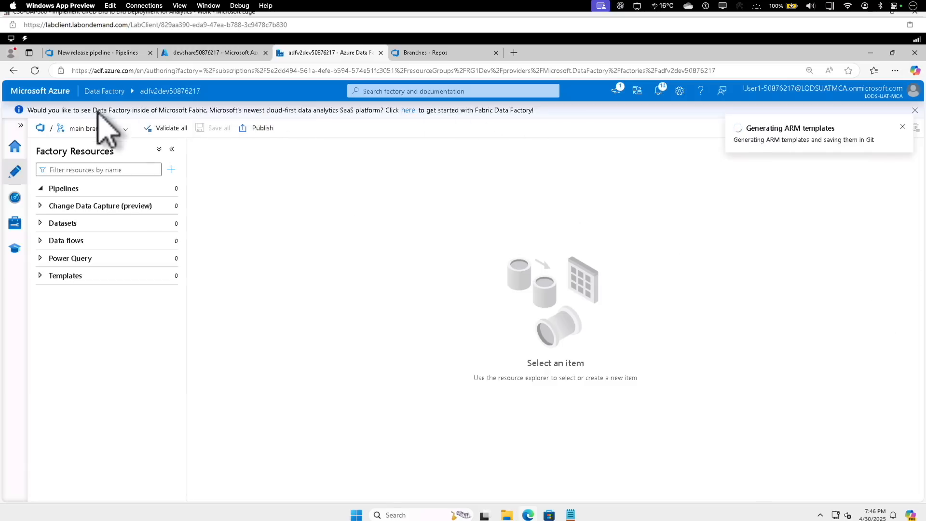
Switch to Azure DevOps and check all pipeline runs of the CICD Demo project
click(85, 54)
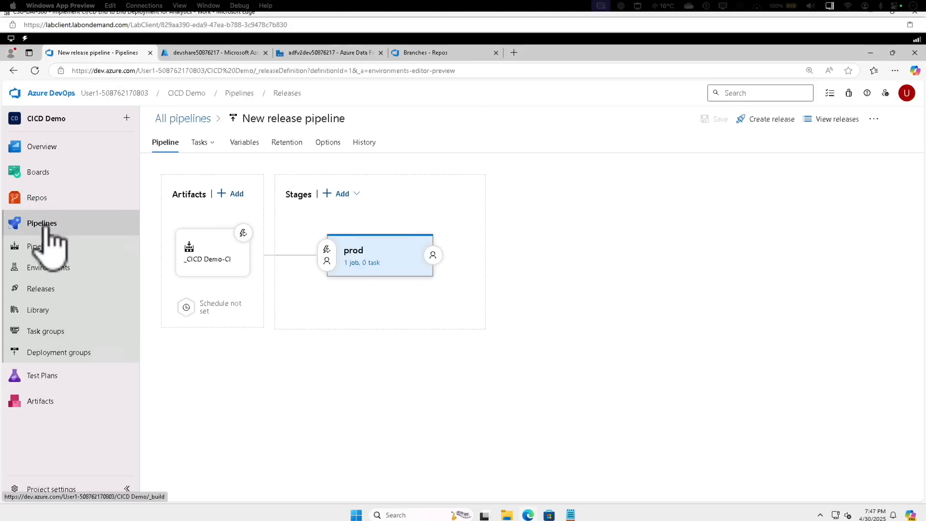
click(47, 246)
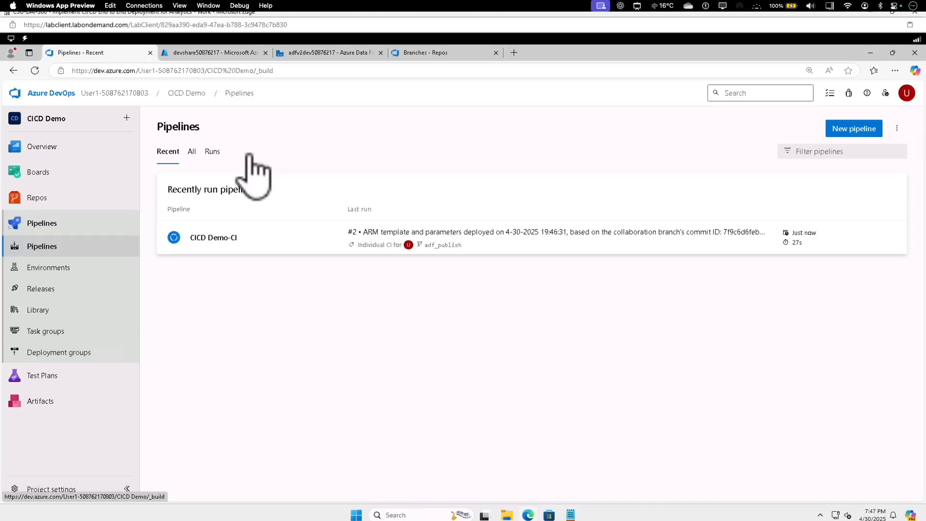
click(213, 153)
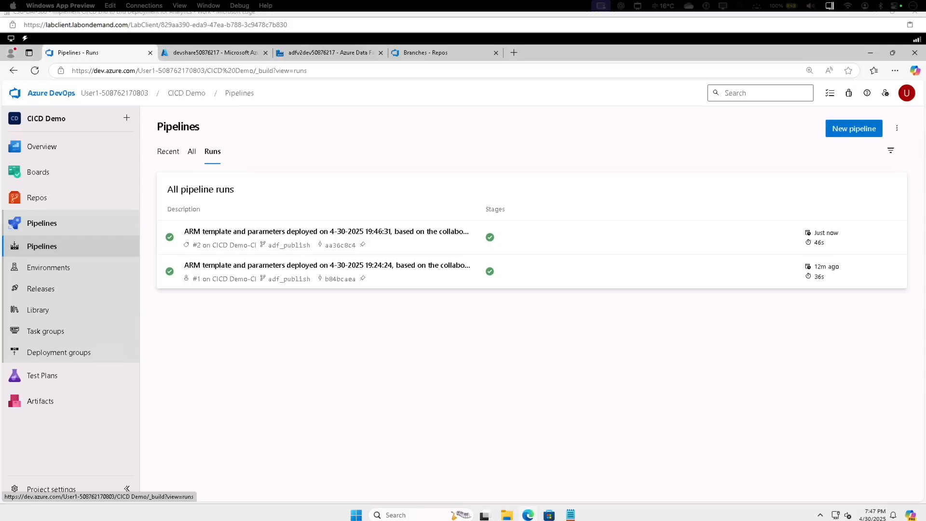
Create a new private Azure DevOps project named CICD Databricks Demo
click(54, 92)
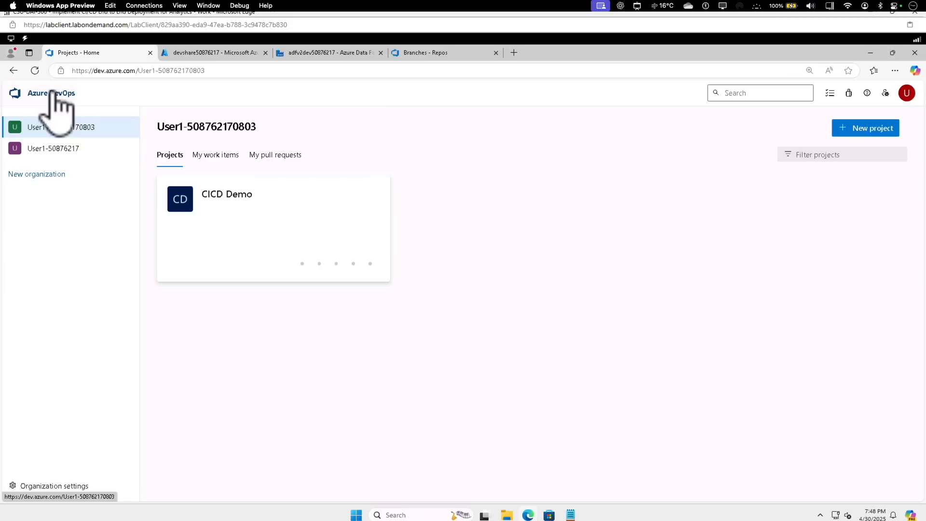
click(862, 135)
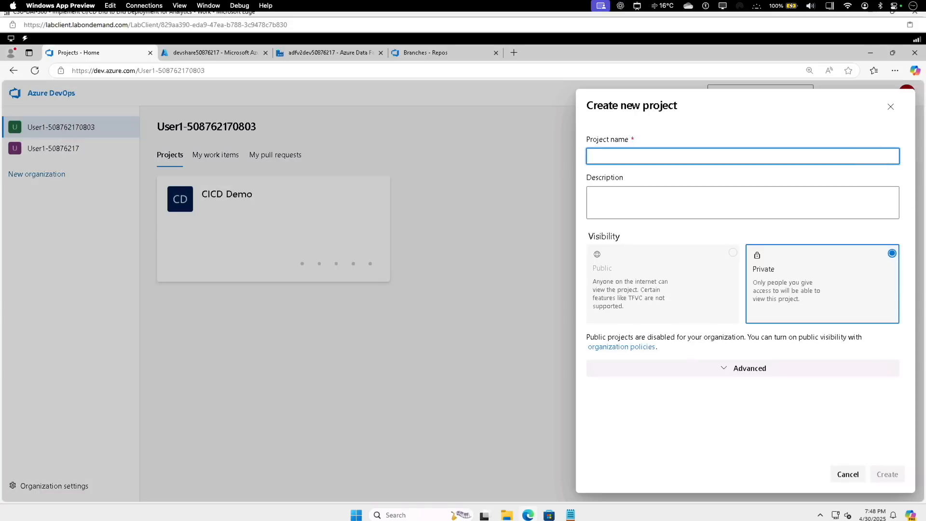
key(ctrl+v)
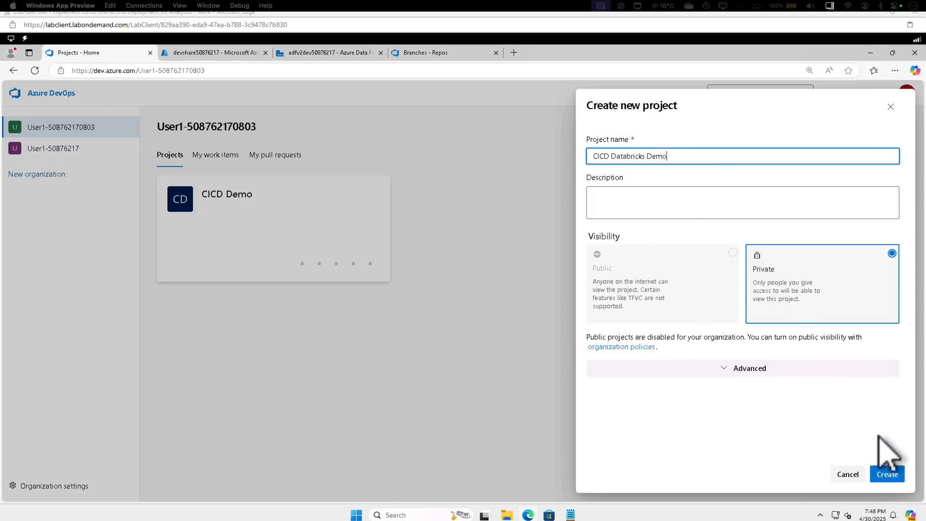
click(884, 474)
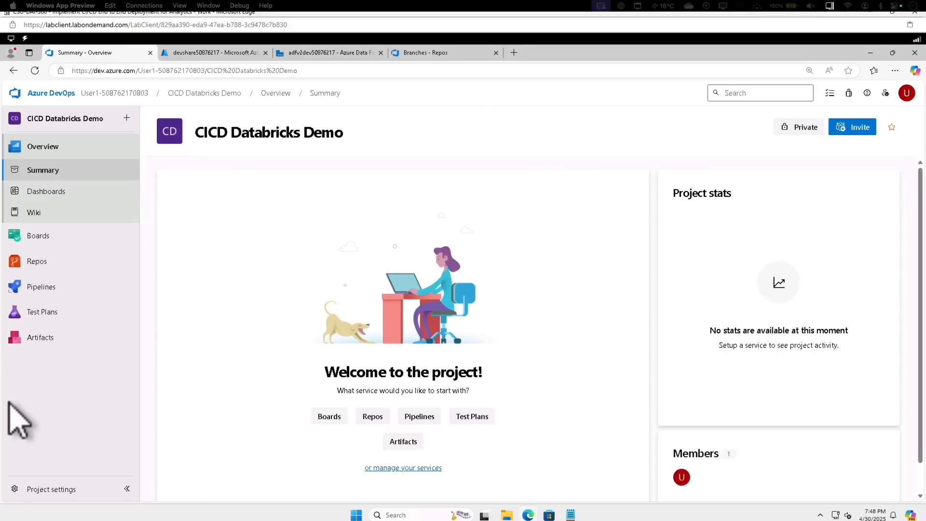
Initialize the main branch of the CICD Databricks Demo repository with a README and open its clone details
click(37, 261)
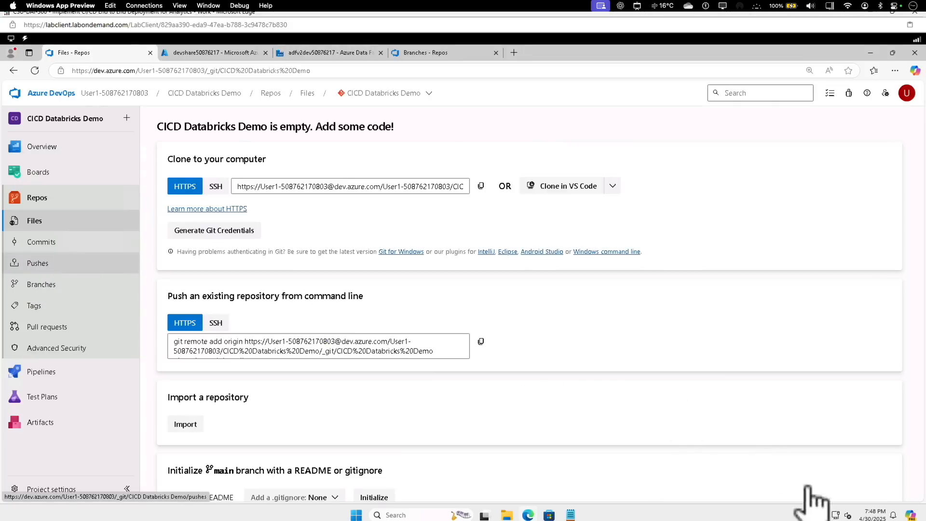
scroll(446, 408, down, 1)
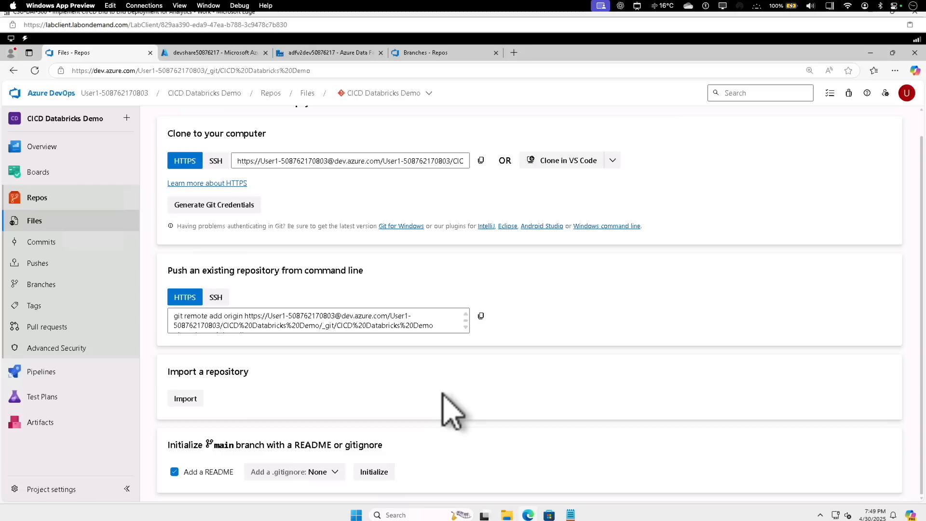
click(374, 472)
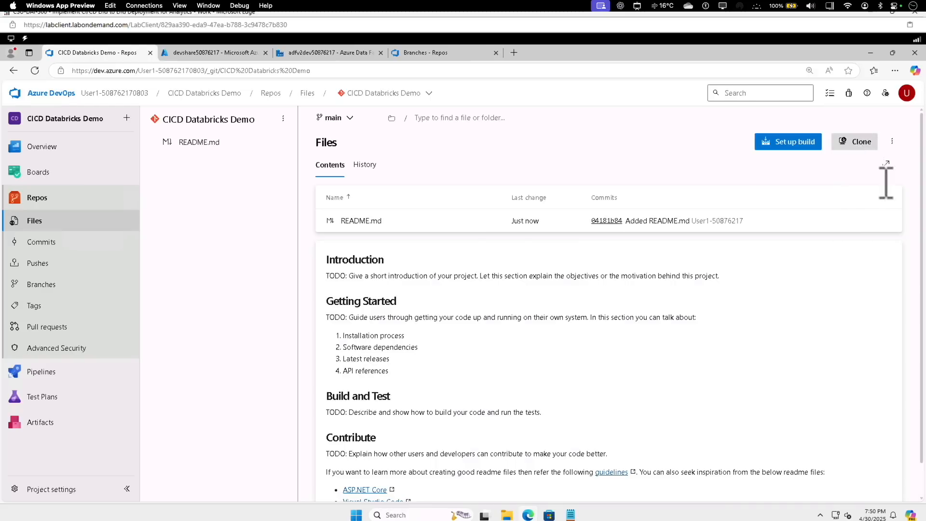
click(854, 141)
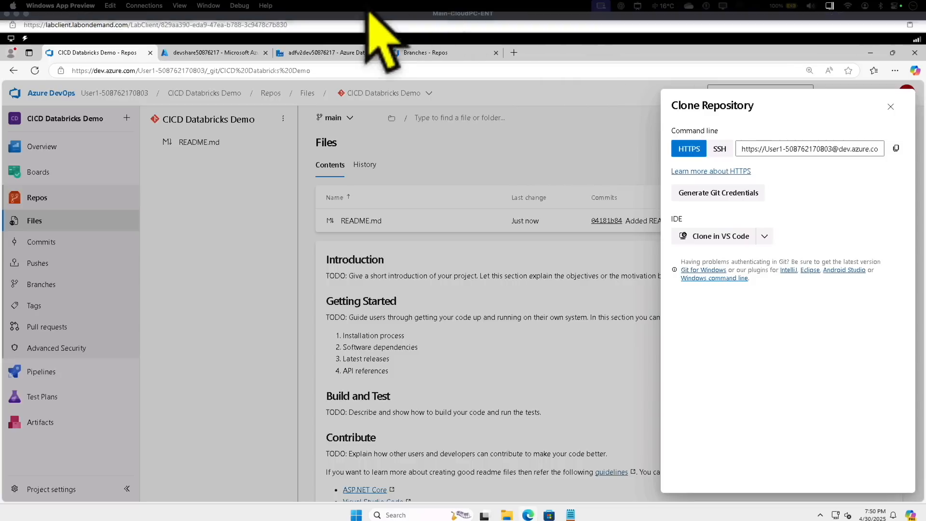
Switch to the Azure portal, find the databricksdev50876217 resource and launch its Databricks workspace
click(237, 53)
click(26, 121)
click(325, 92)
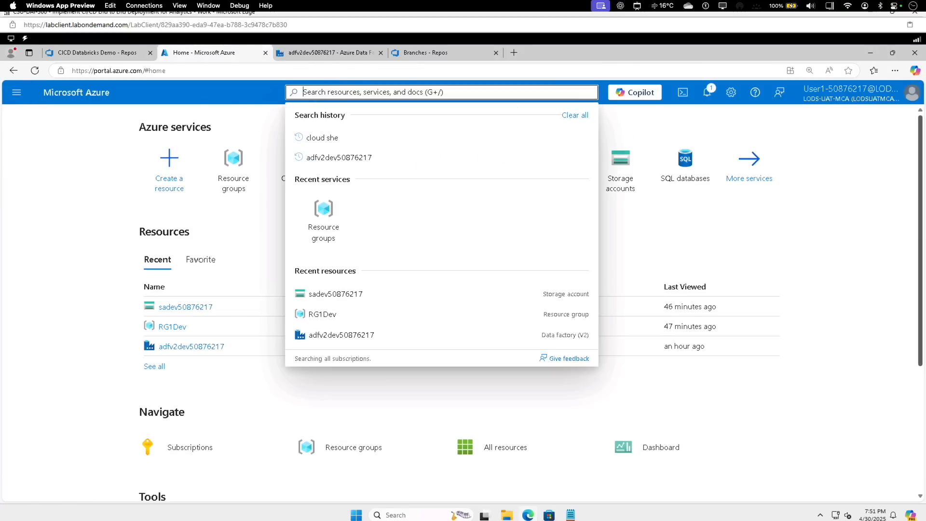
text(databricksdev50876217)
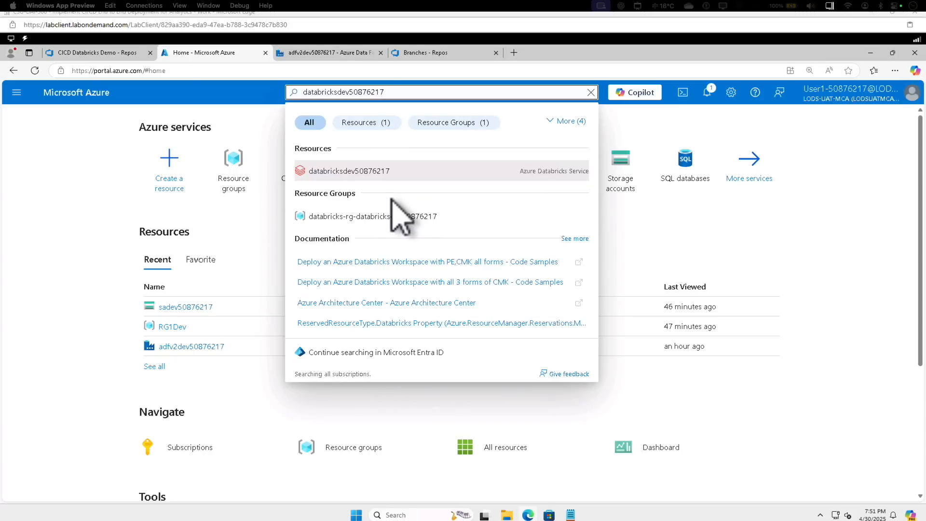
click(373, 175)
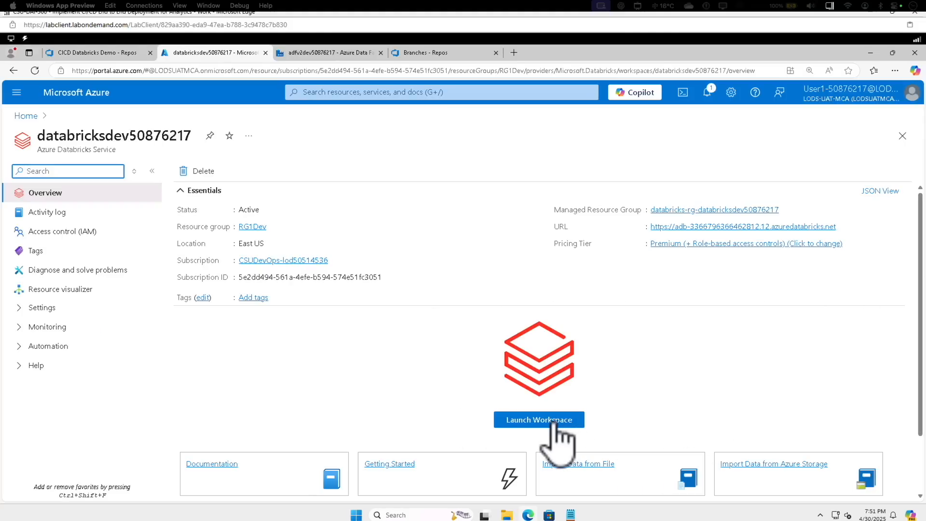
click(555, 421)
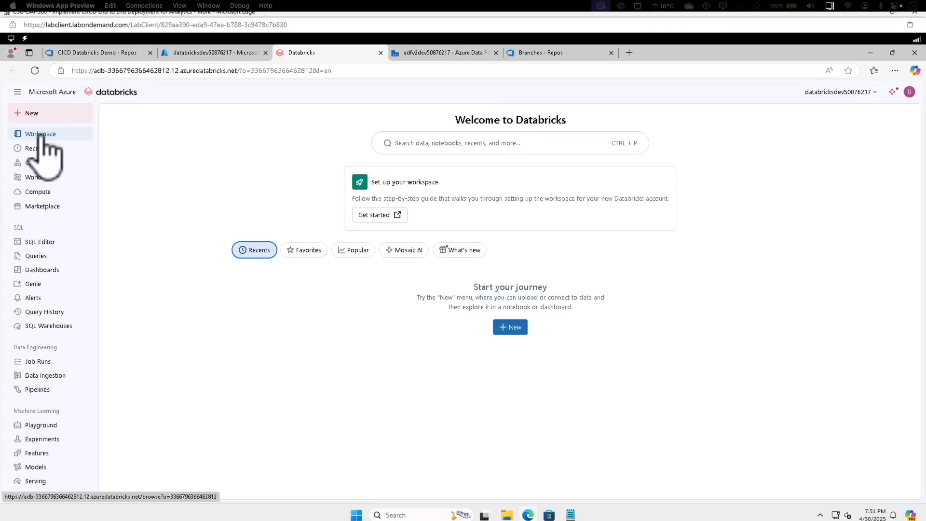
Create a Git folder named CICD%20Databricks%20Demo in the workspace from the Databricks demo repository URL, using Azure DevOps Services
click(42, 136)
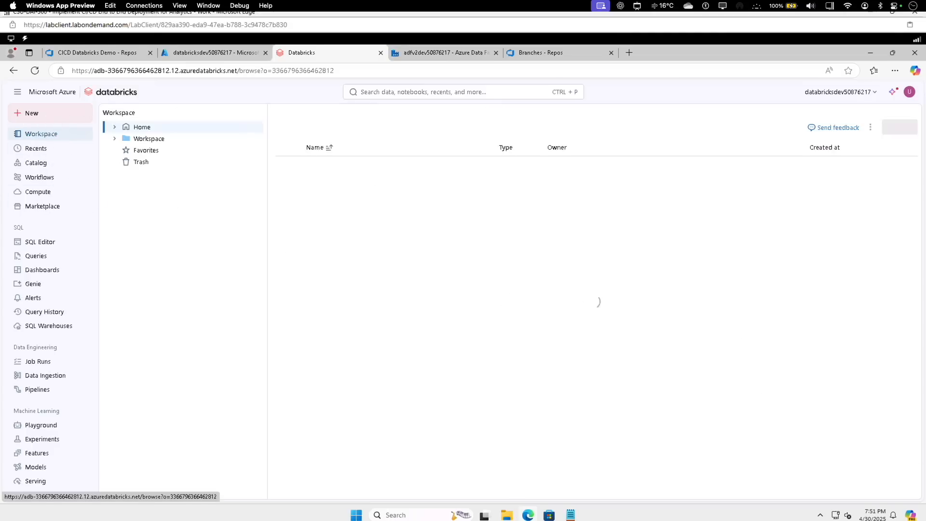
click(143, 140)
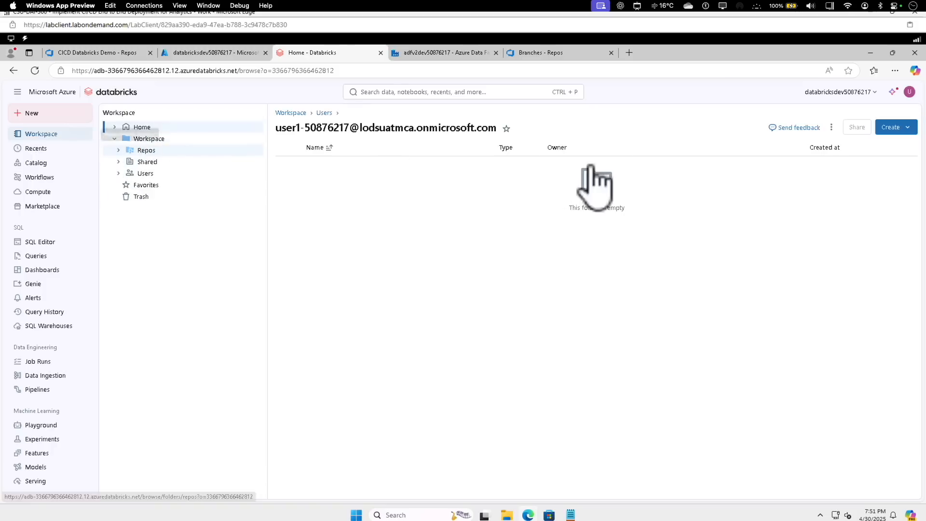
click(864, 153)
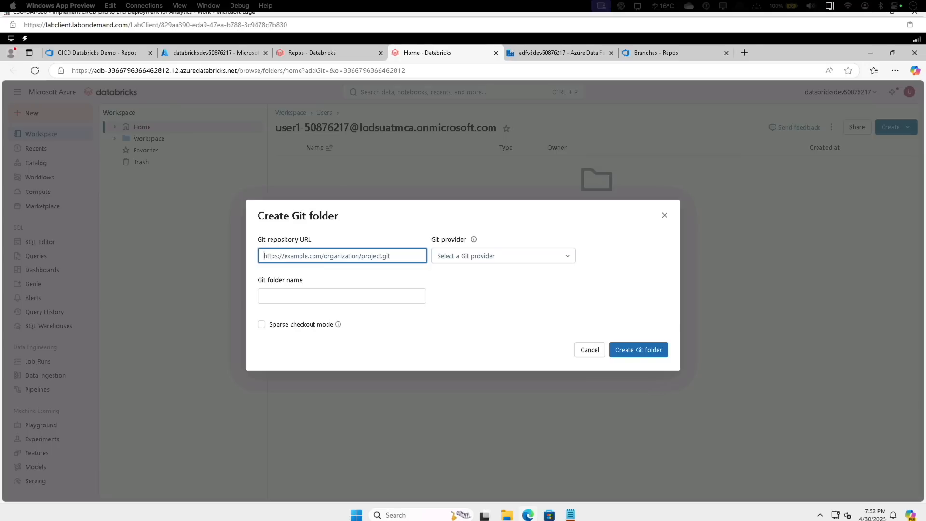
text(h)
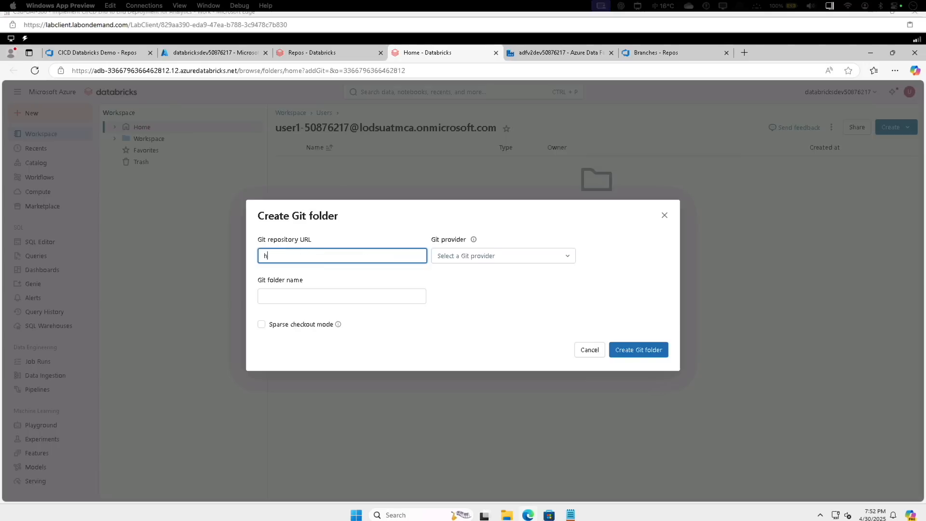
text(ttps://User1-508762)
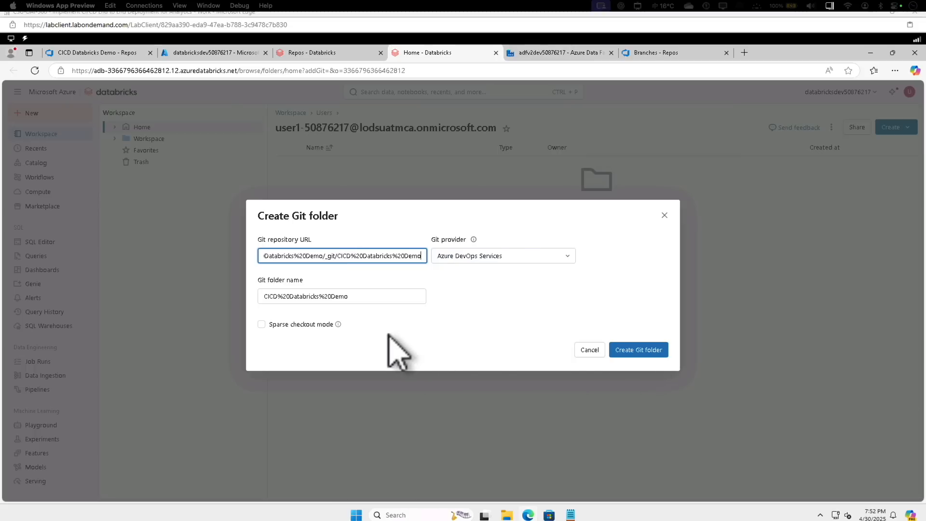
click(630, 354)
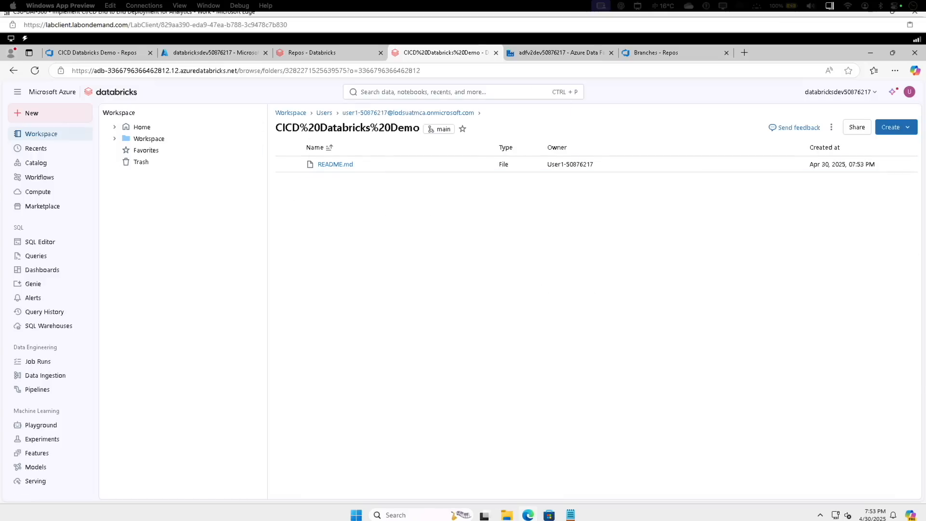
Rename the CICD%20Databricks%20Demo Git folder under the user's workspace folder to CICD Databricks Demo
click(123, 139)
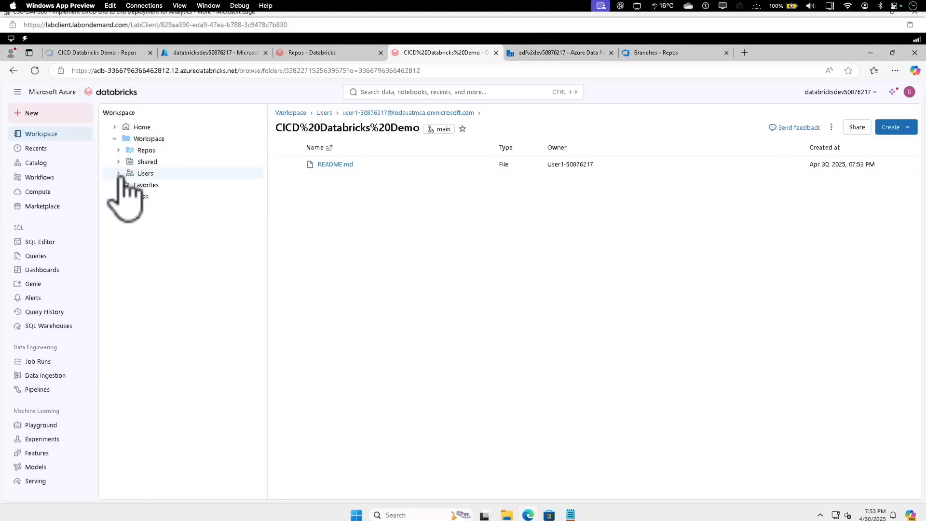
click(119, 174)
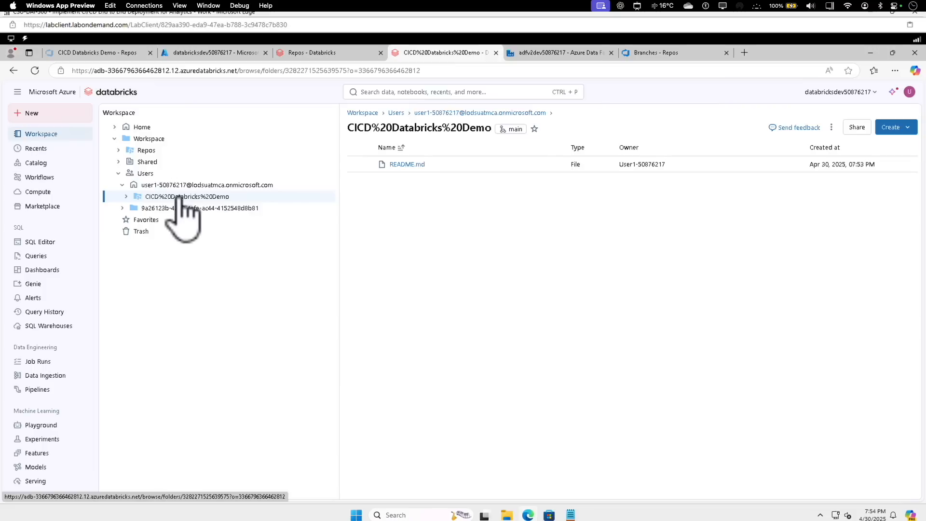
right_click(182, 197)
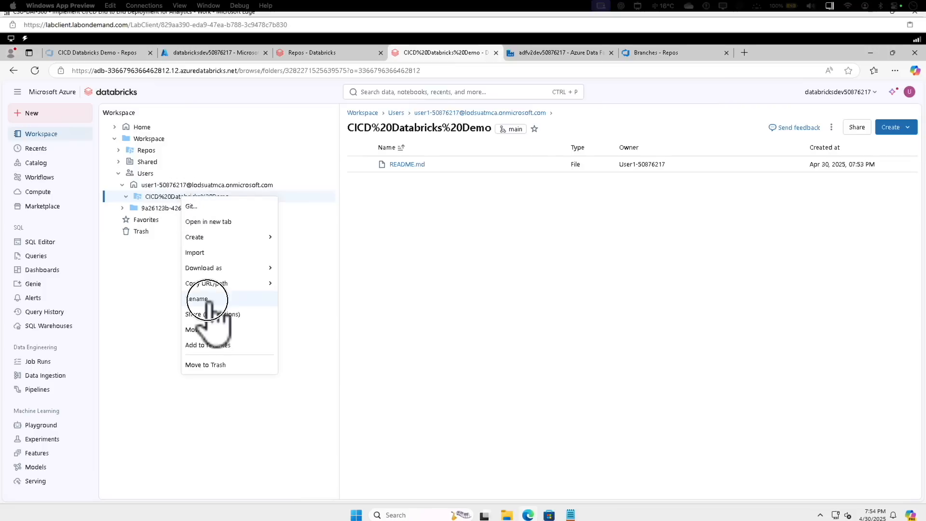
click(197, 299)
text(CICD Da)
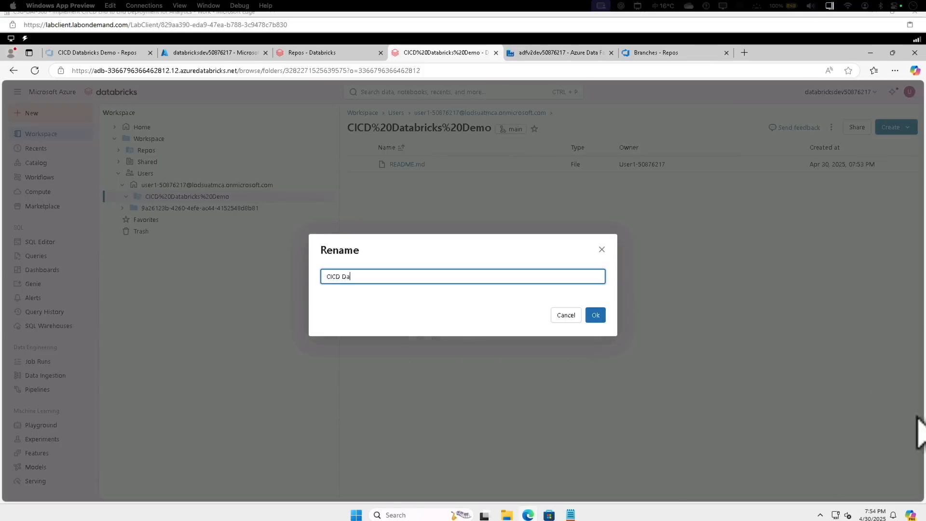
text(tabricks Demo)
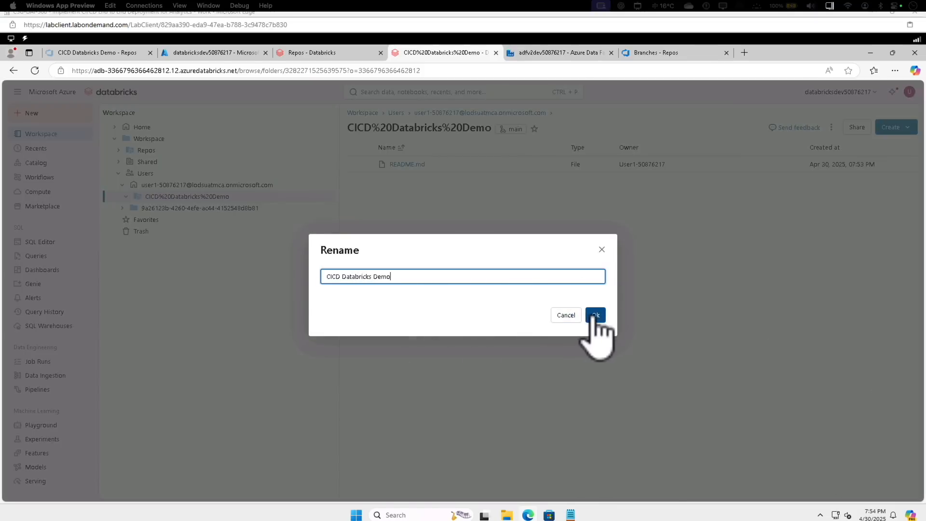
click(593, 316)
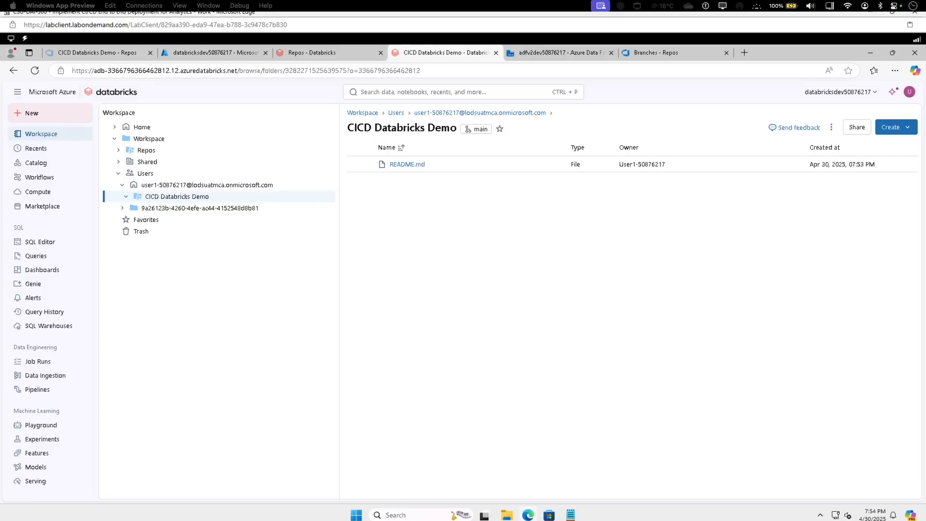
Import the Notebook 2.0 Feature Gallery .py notebook into the Shared folder from its databricks/notebook_gallery GitHub URL
click(134, 164)
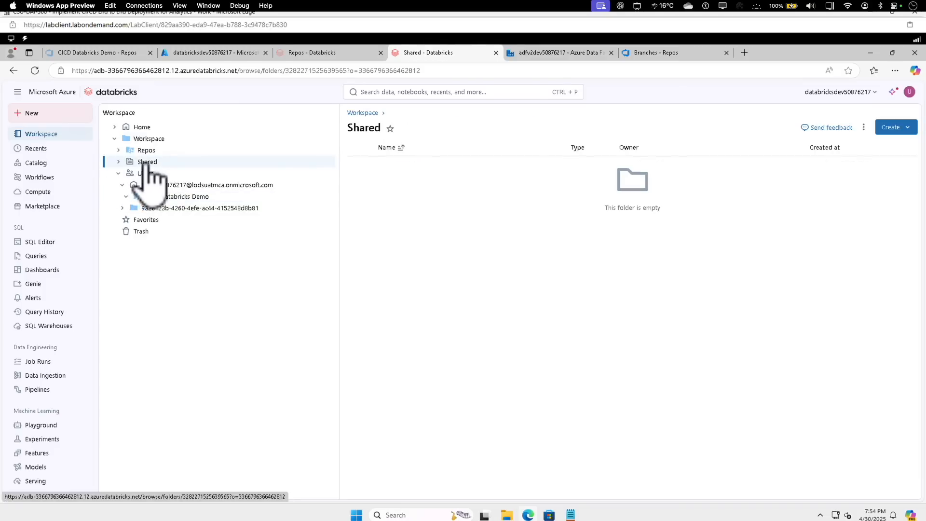
right_click(150, 166)
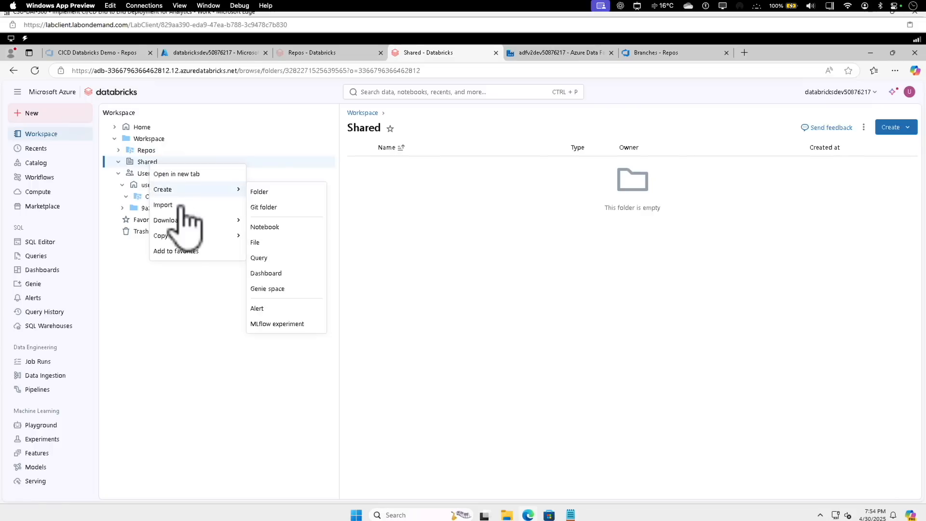
click(183, 206)
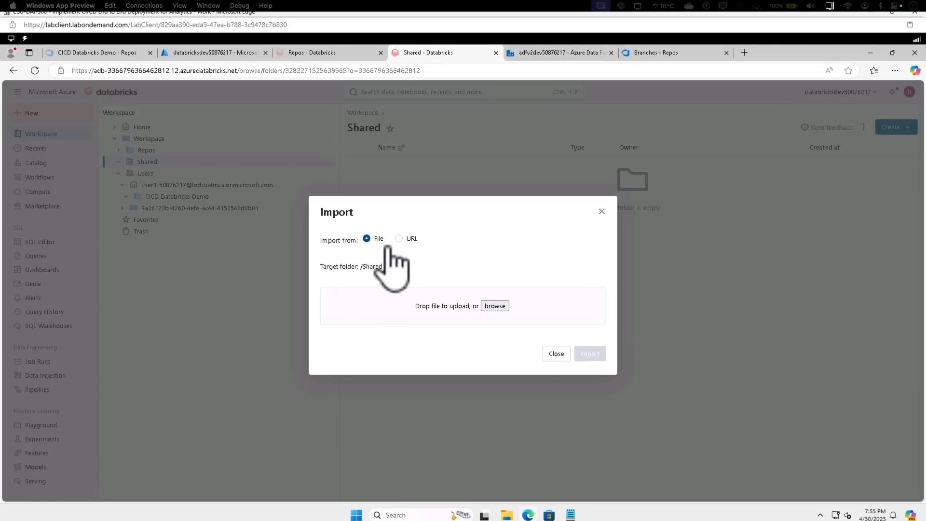
click(399, 239)
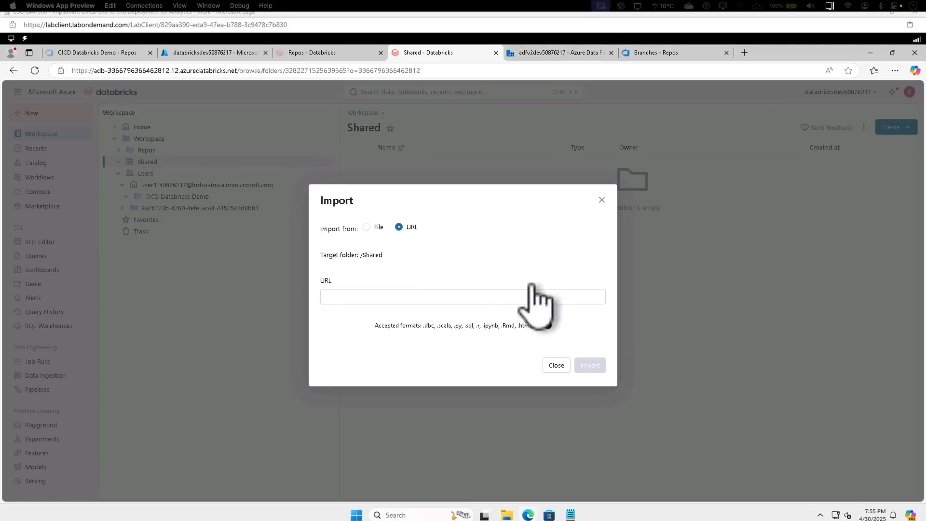
click(438, 296)
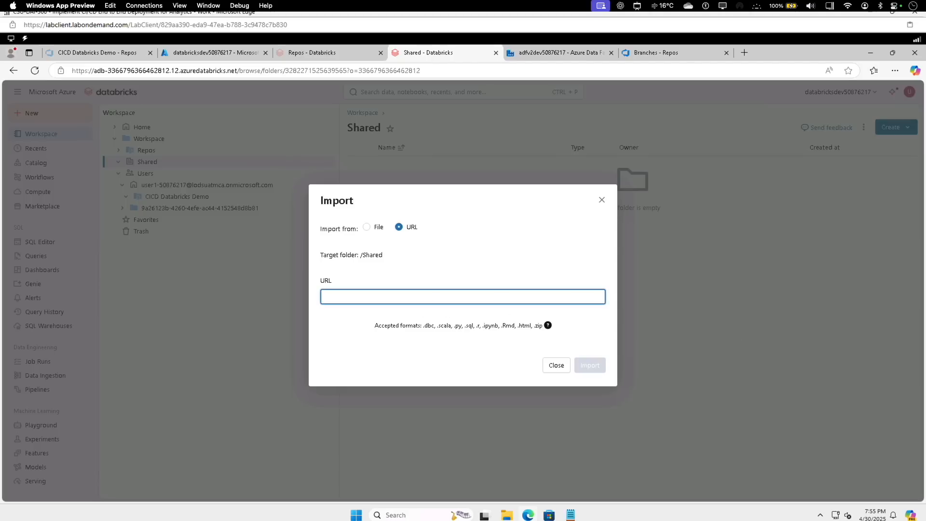
text(https://github.com/databricks/notebook_gallery/blob/main/Notebook%202.0%20Feature%20Gallery.py)
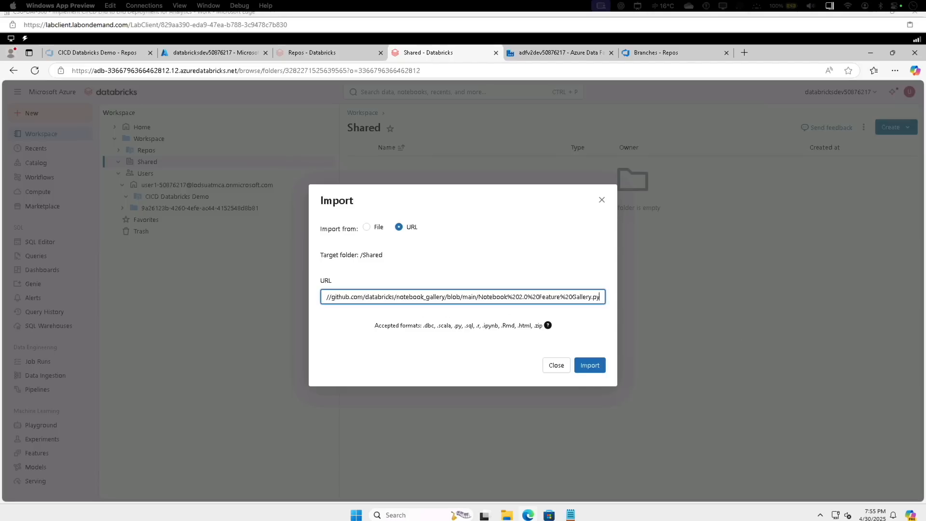
click(589, 366)
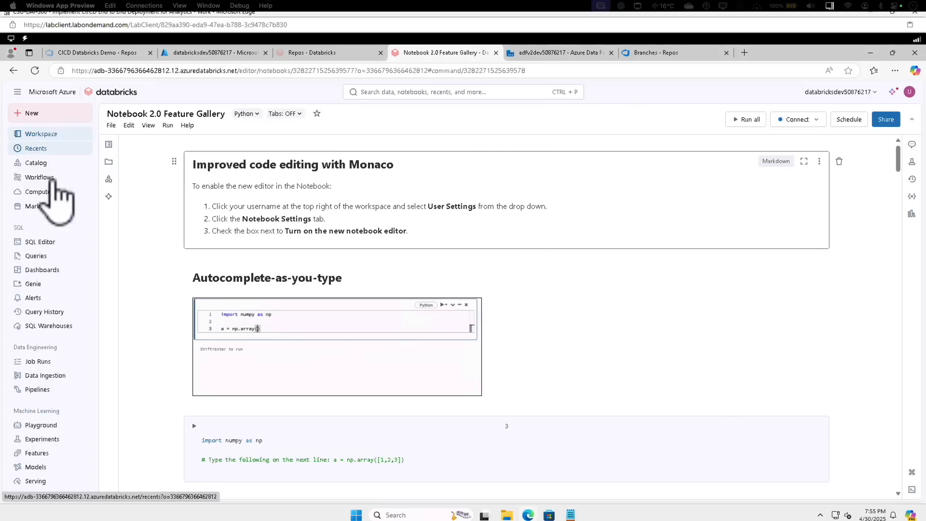
Move the Notebook 2.0 Feature Gallery notebook from Shared into the user's CICD Databricks Demo Git folder, accepting the permission change
click(61, 133)
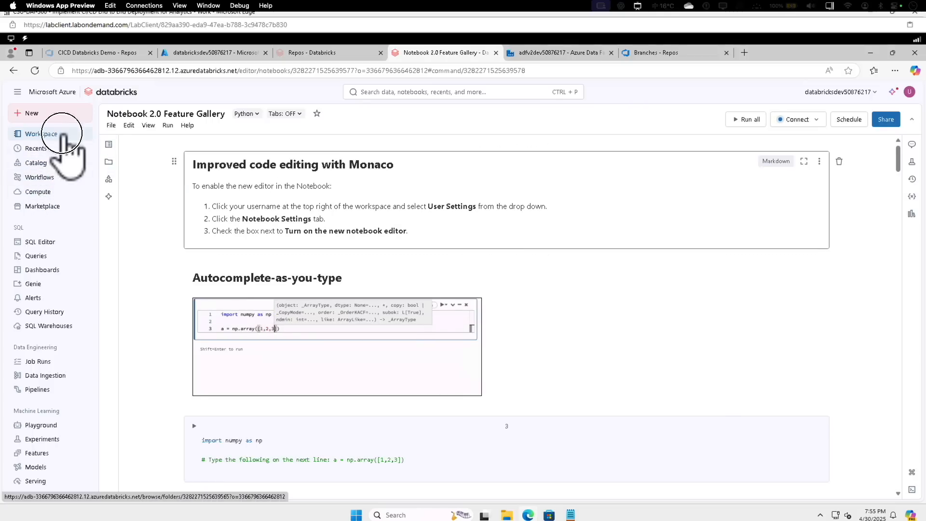
click(136, 138)
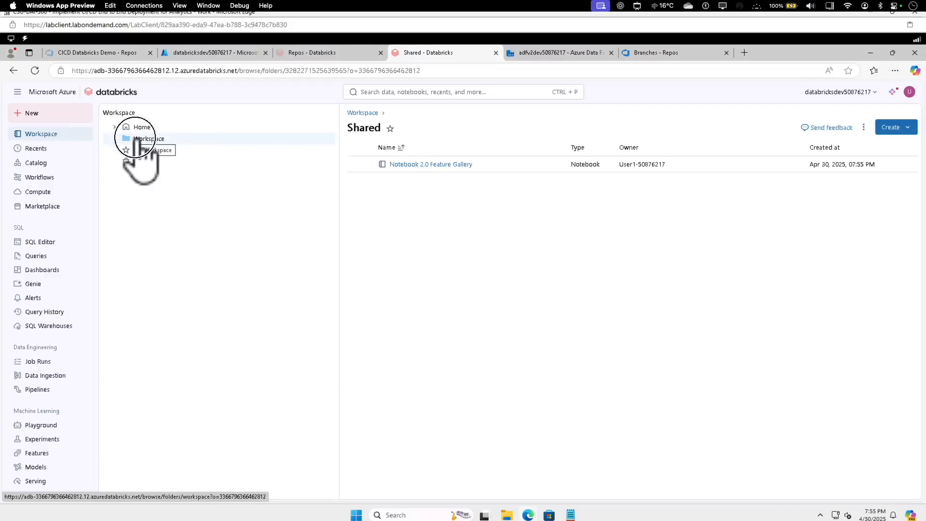
click(138, 163)
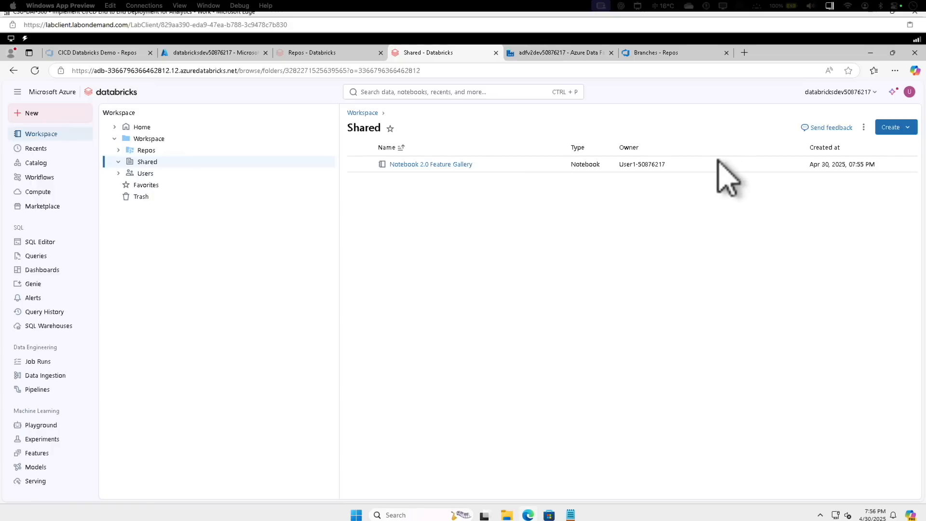
right_click(394, 169)
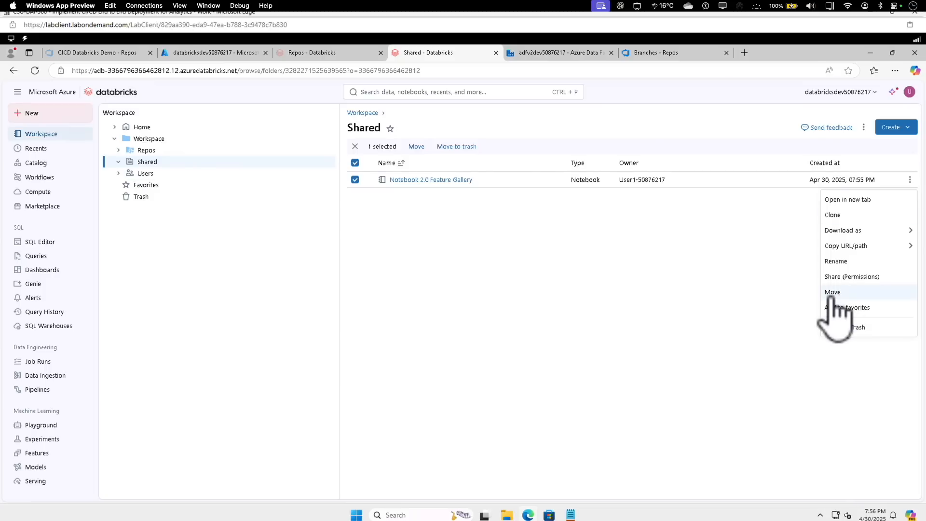
click(832, 292)
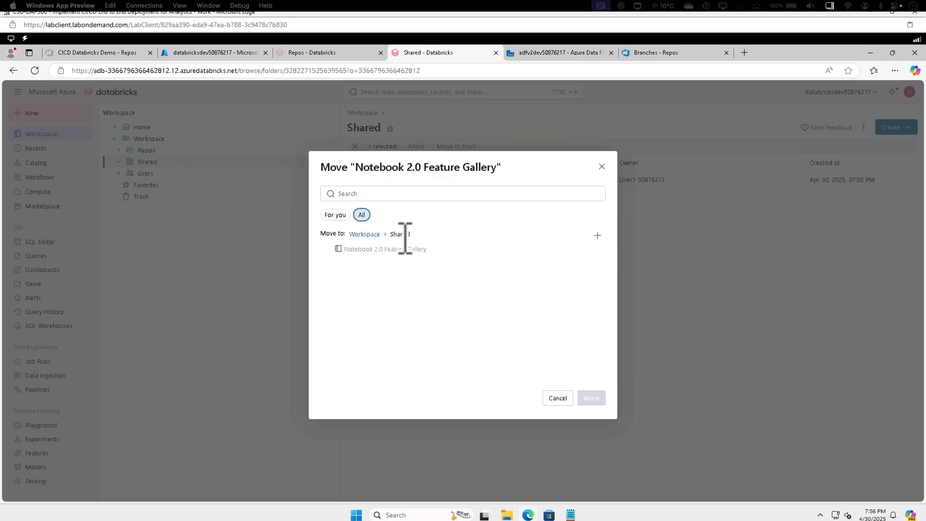
click(364, 233)
click(354, 272)
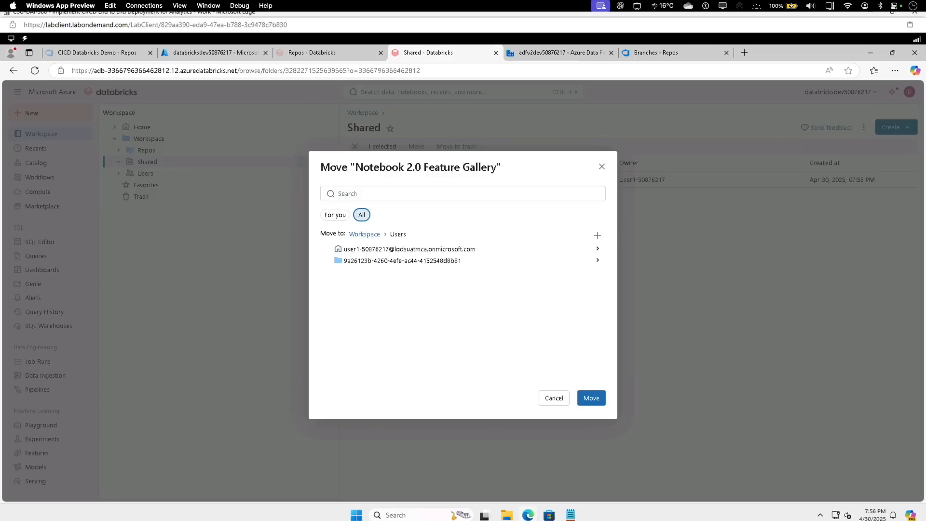
click(452, 249)
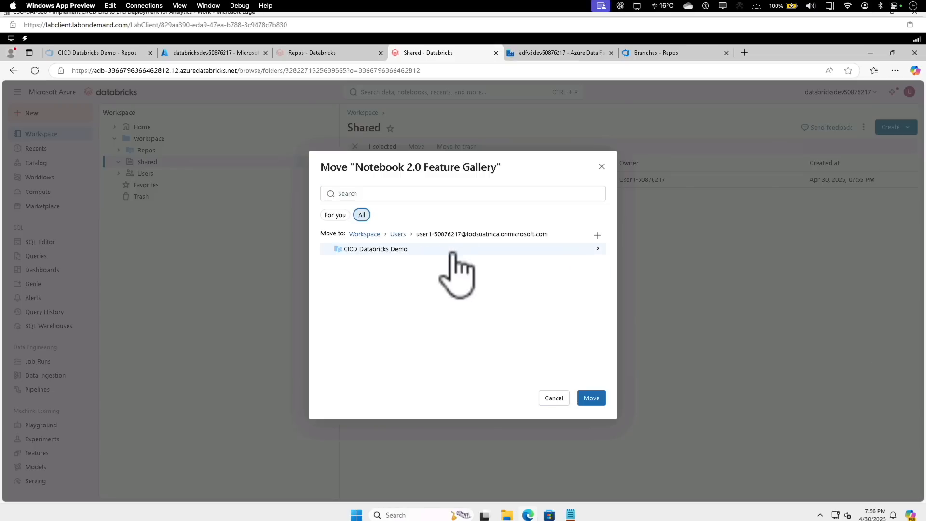
click(369, 251)
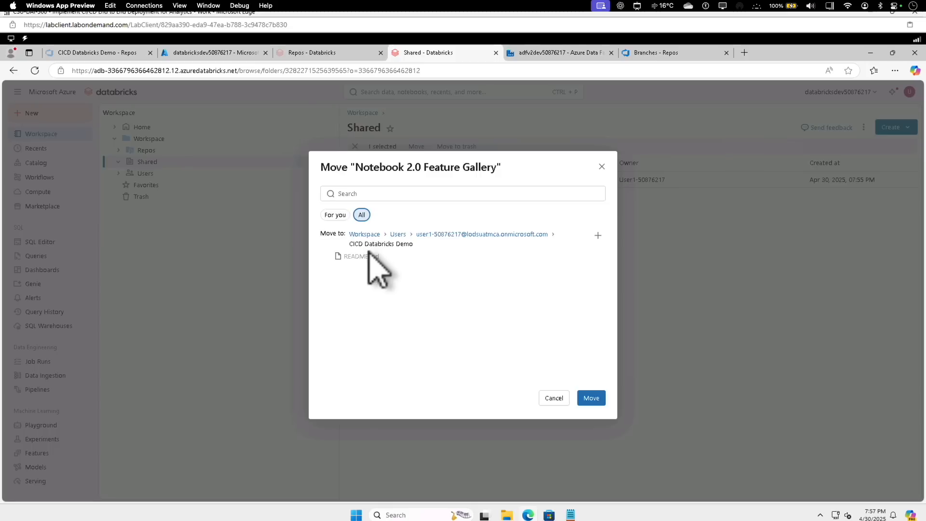
click(594, 400)
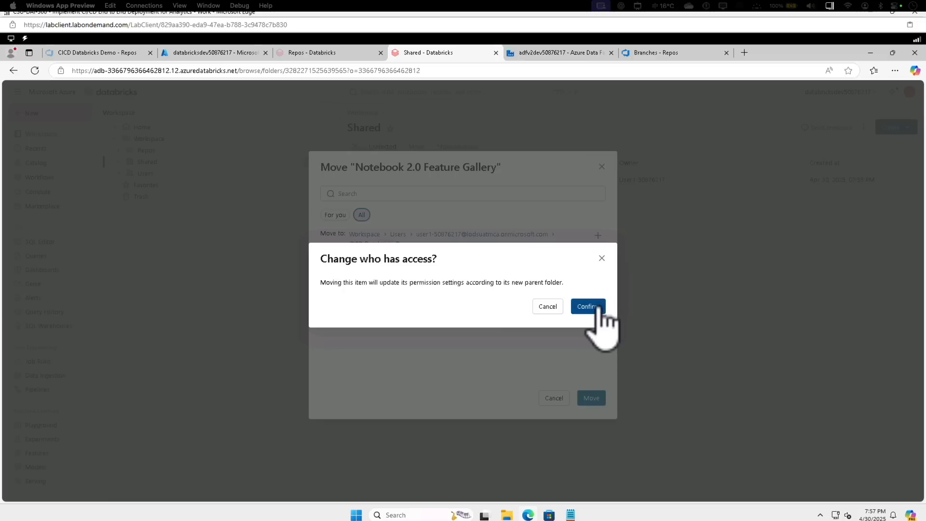
click(597, 308)
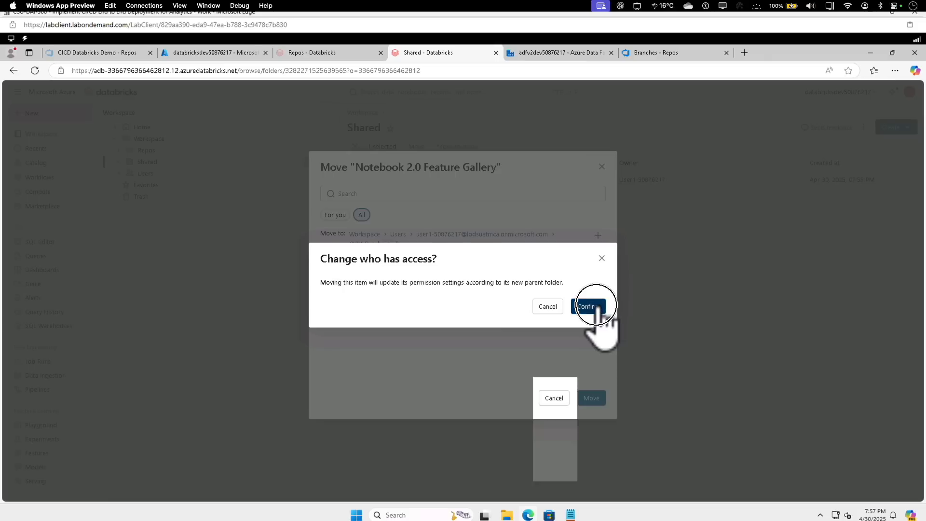